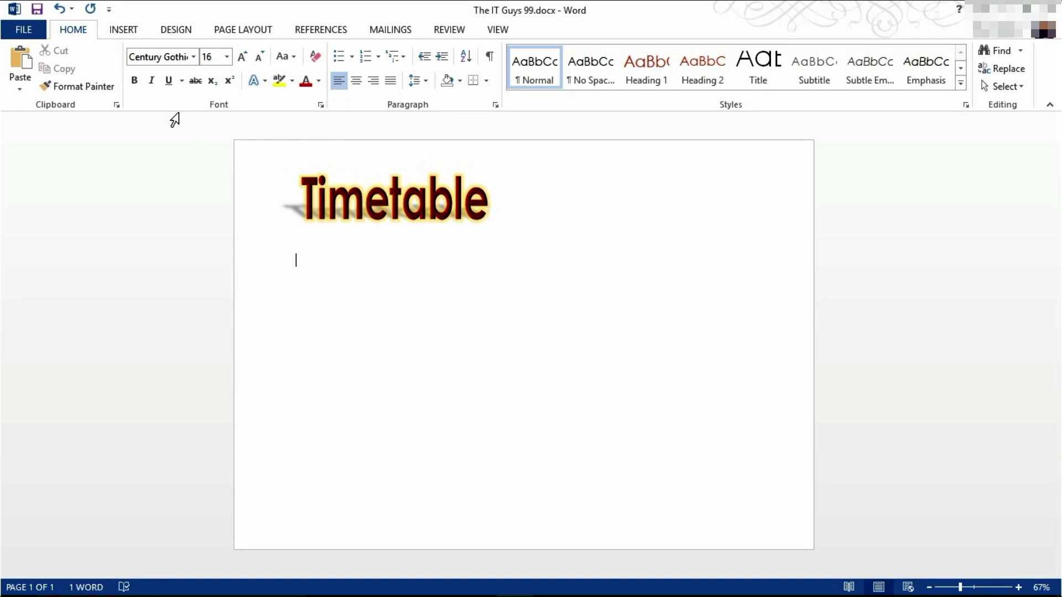
Open the Insert Table dialog and set it to 6 columns by 6 rows.
left_click(114, 33)
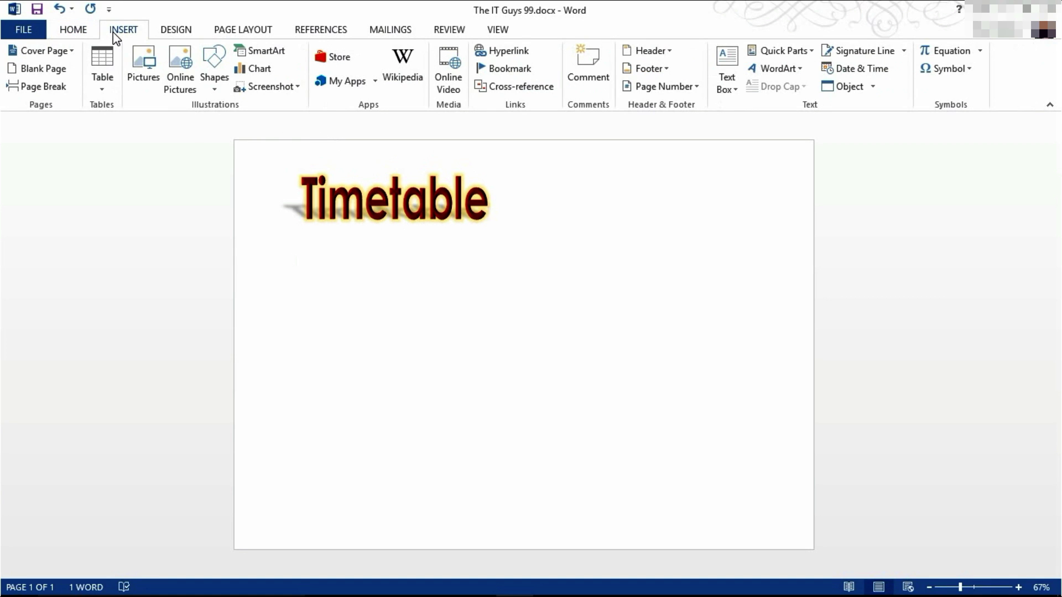
left_click(103, 96)
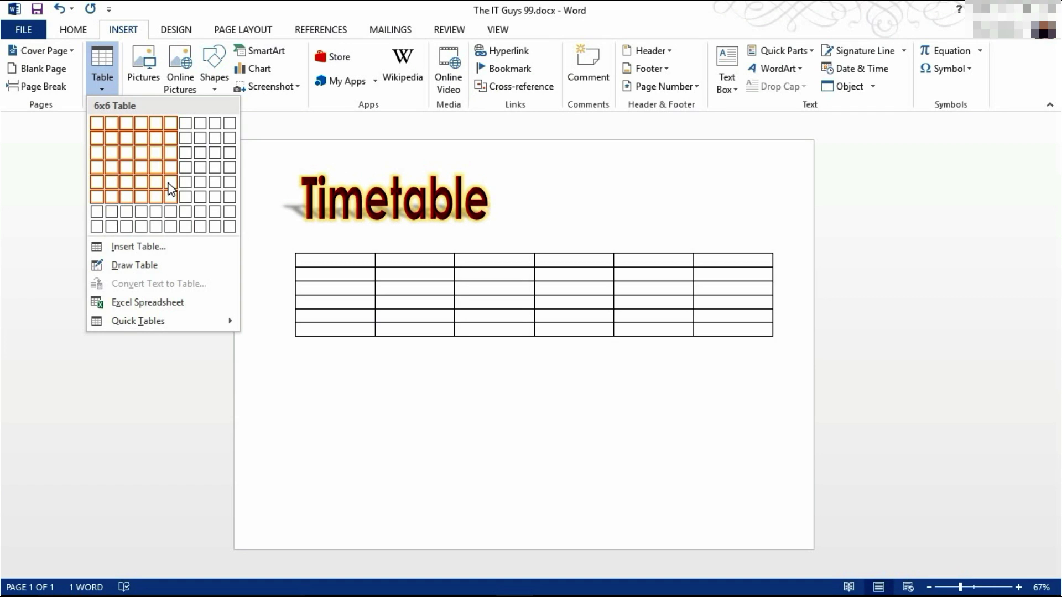
left_click(144, 247)
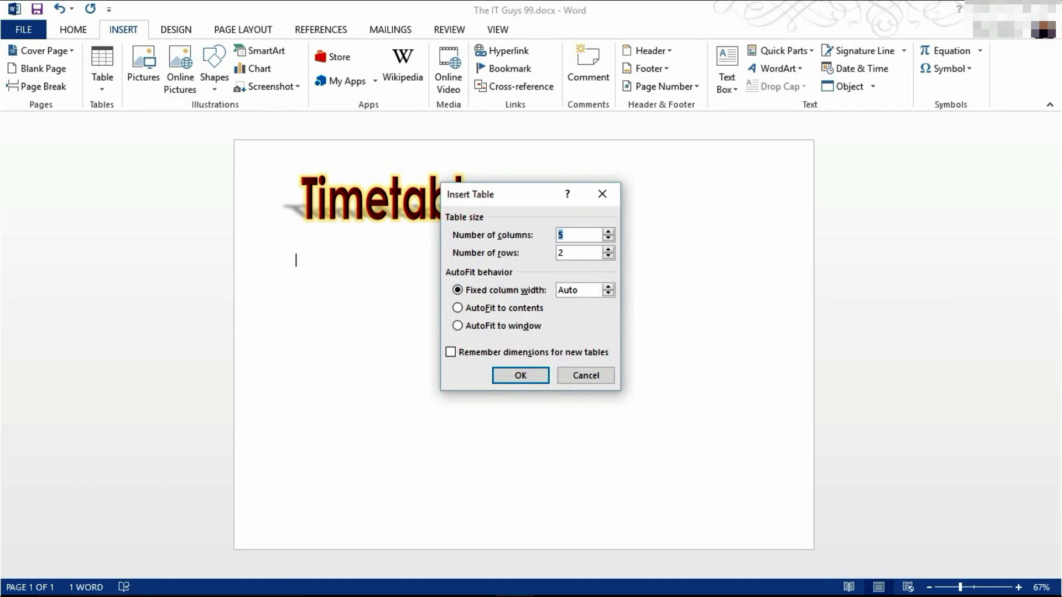
left_click(576, 253)
key("BackSpace")
type("6")
Insert the 6×6 table below the heading and enter Monday–Friday across the top row.
left_click(532, 375)
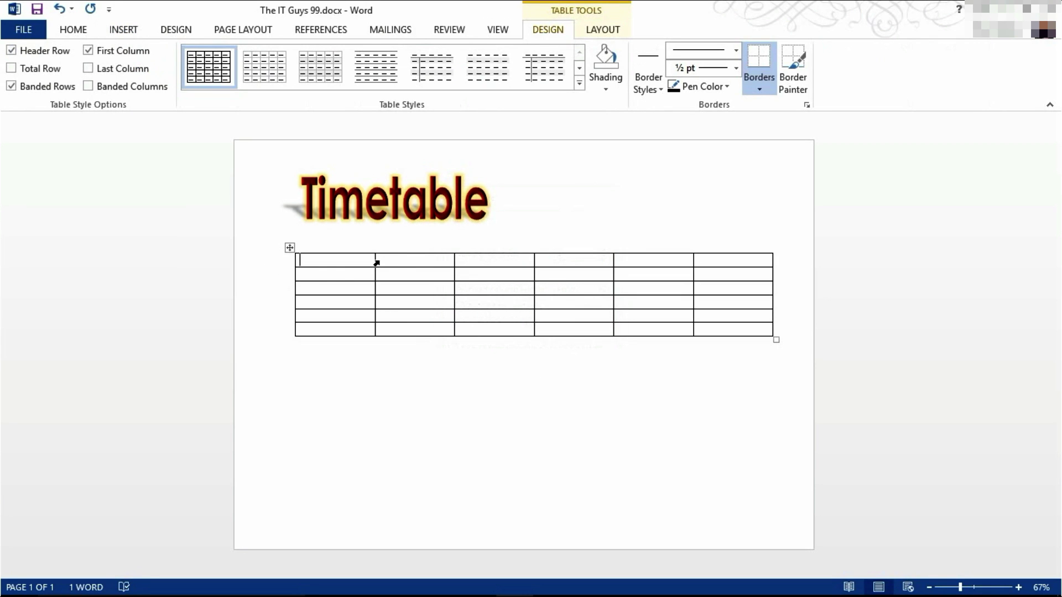
left_click(397, 263)
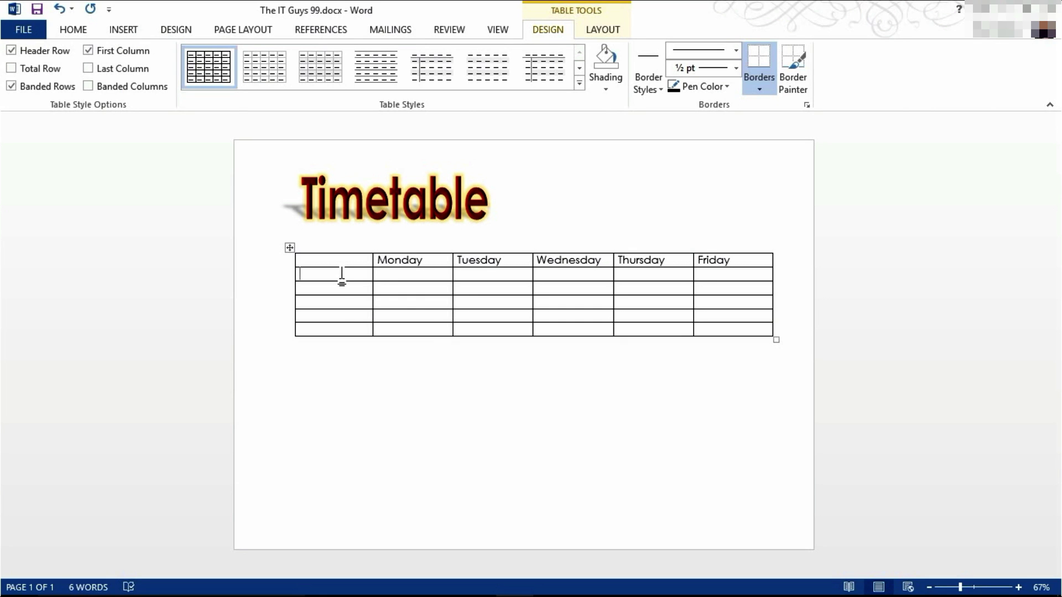
left_click_drag(342, 275, 343, 325)
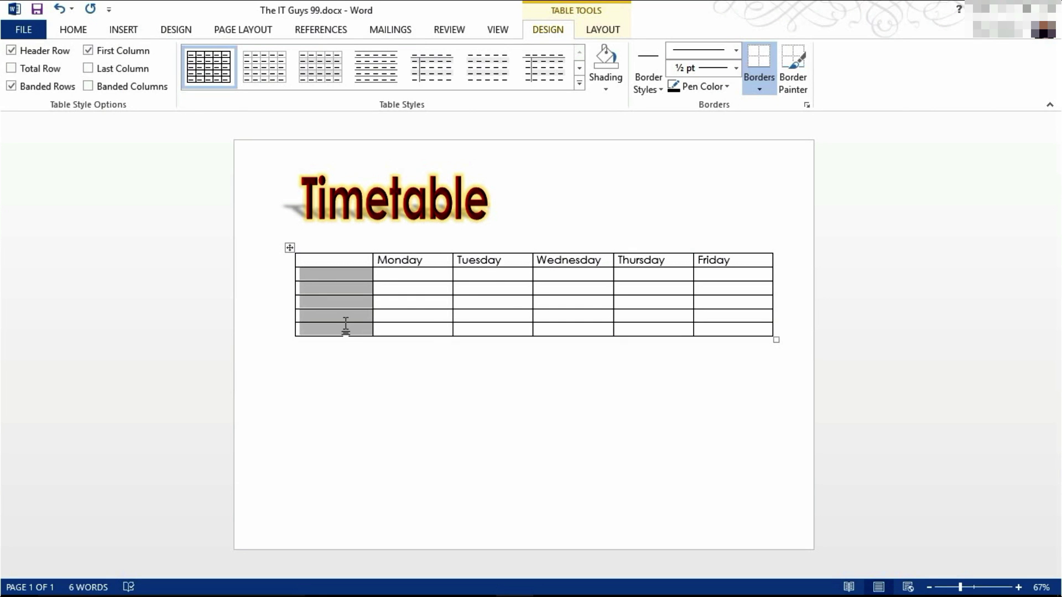
Type Lesson 1 through Lesson 5 down the first column.
left_click(321, 276)
type("Lesson 1")
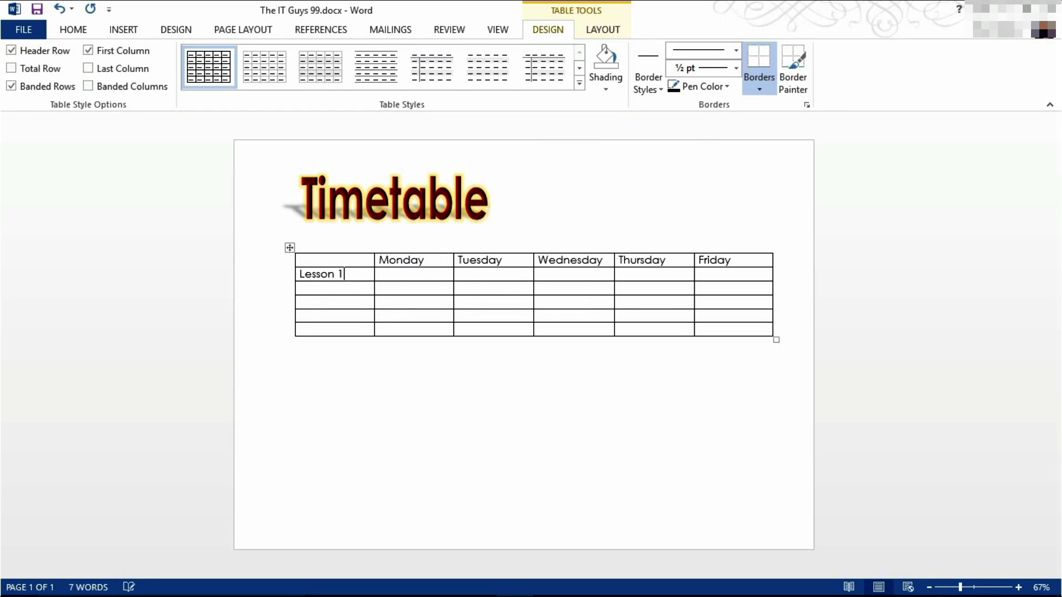
key("Down")
type("Lesson 2")
key("Down")
type("Lesson 3")
key("Down")
type("Lesson 4")
key("Down")
type("Lesson")
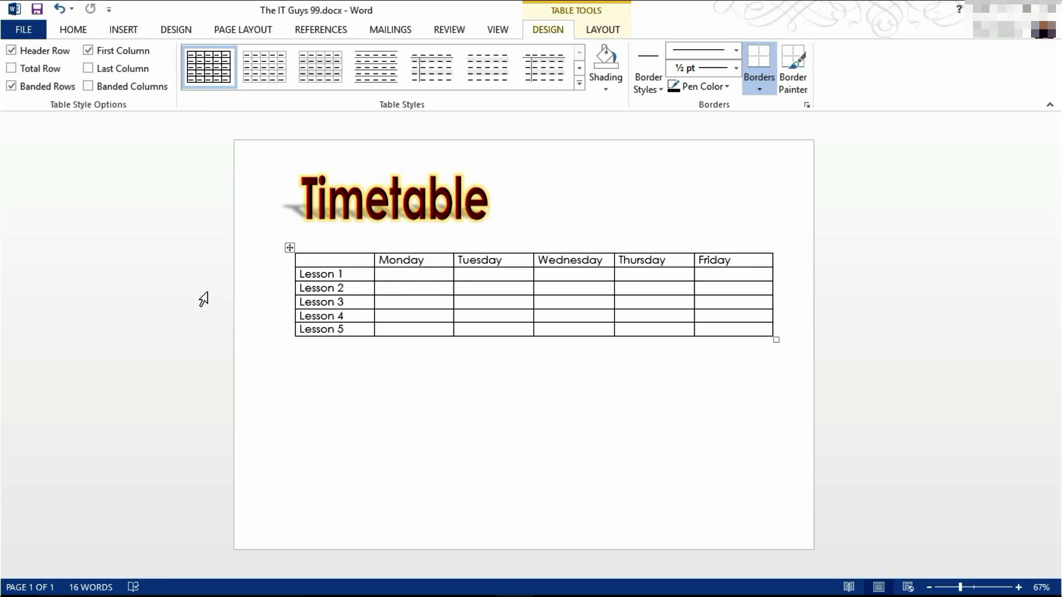
left_click(288, 245)
key("ctrl+c")
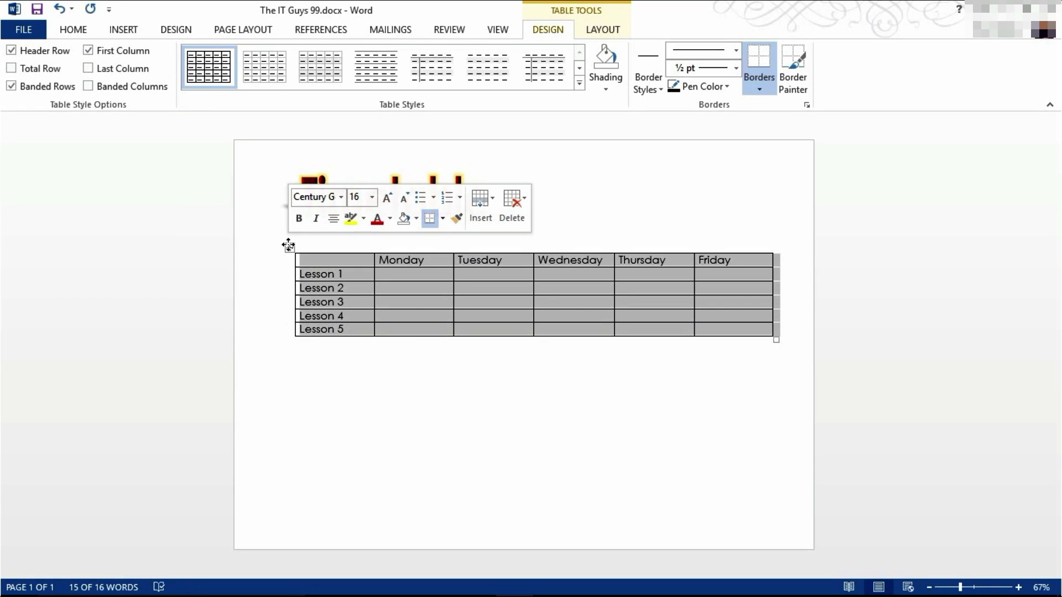
right_click(289, 246)
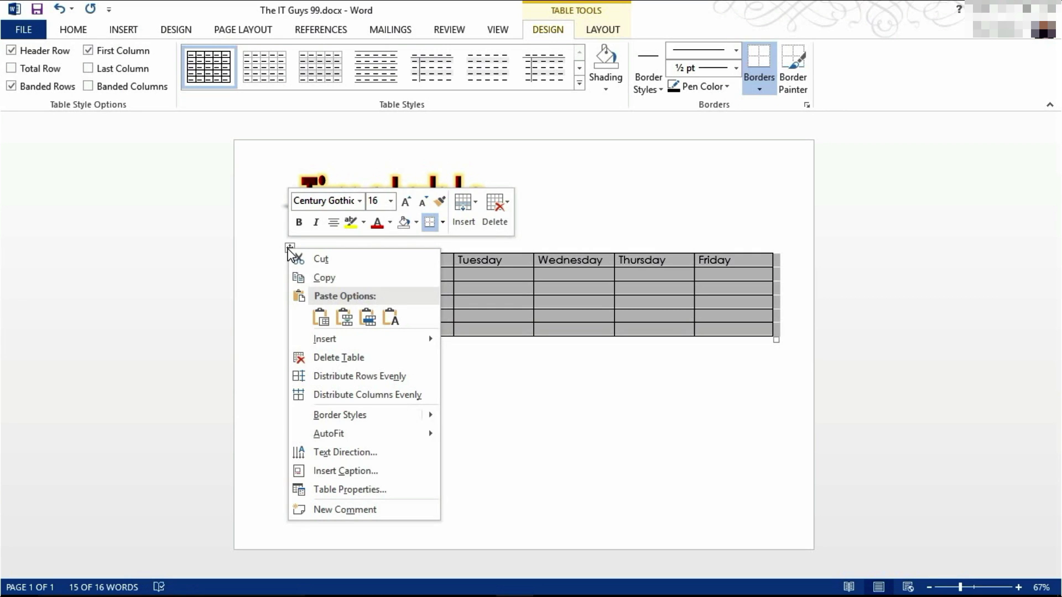
left_click(354, 358)
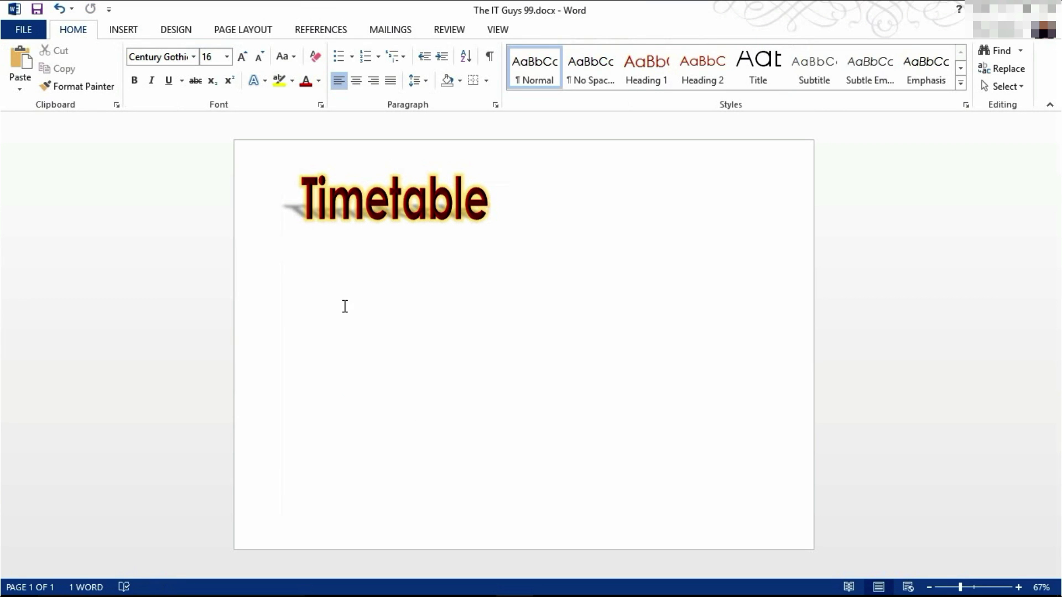
key("ctrl+v")
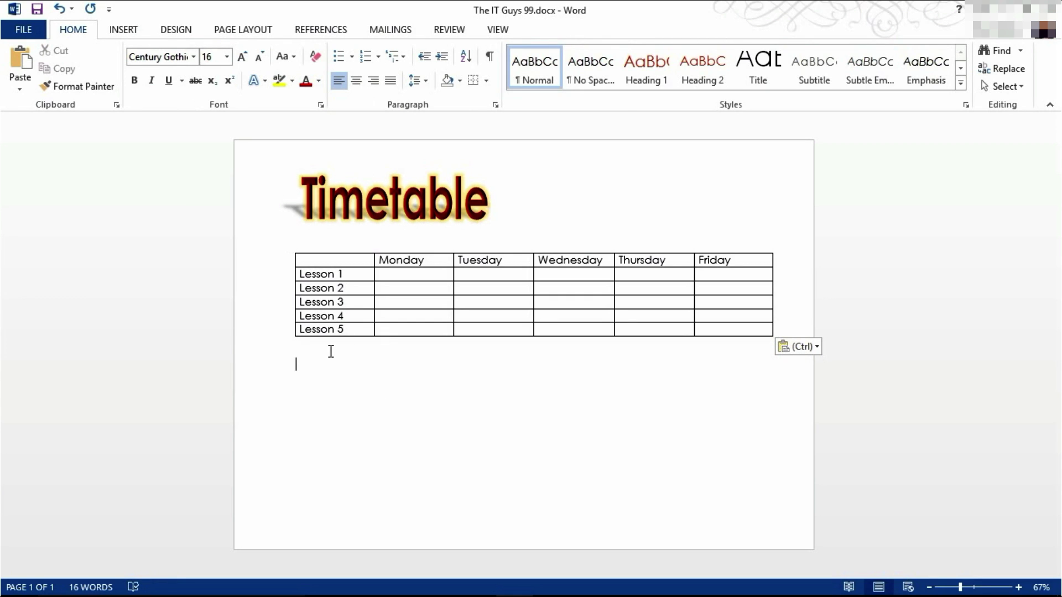
left_click_drag(304, 330, 370, 331)
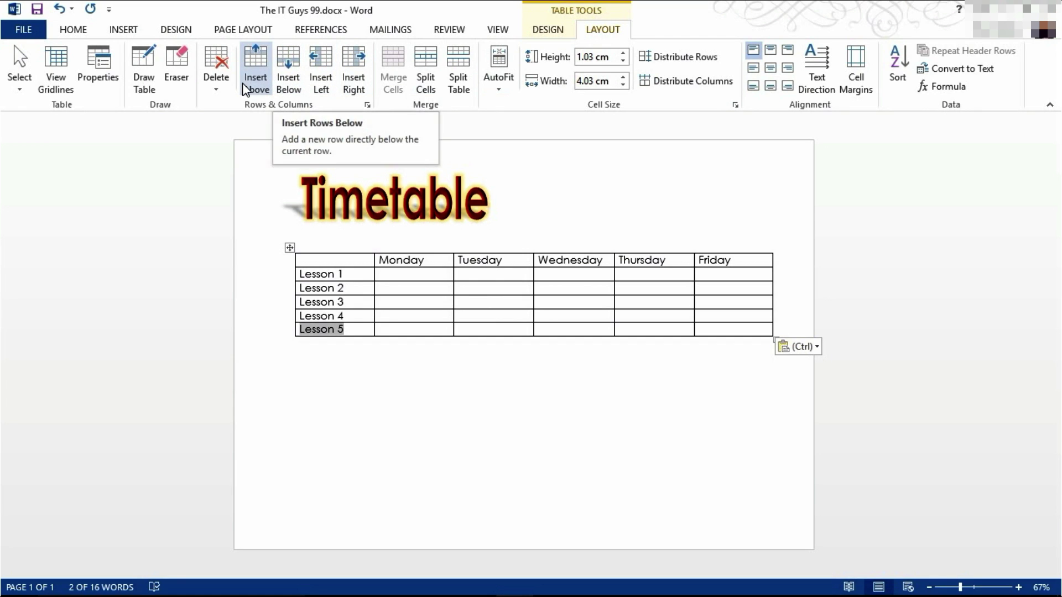
left_click(284, 88)
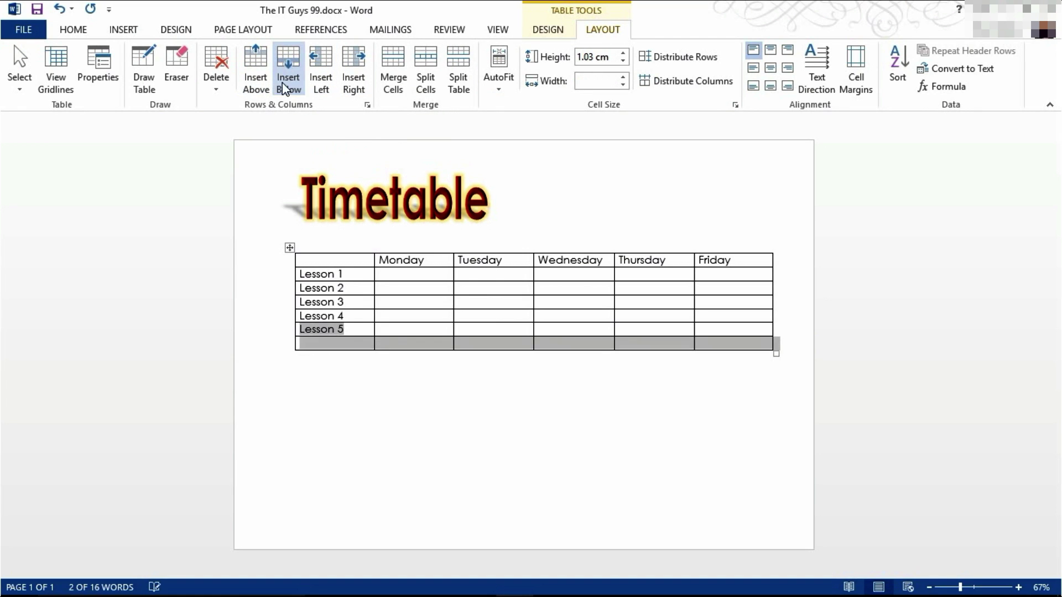
left_click(362, 346)
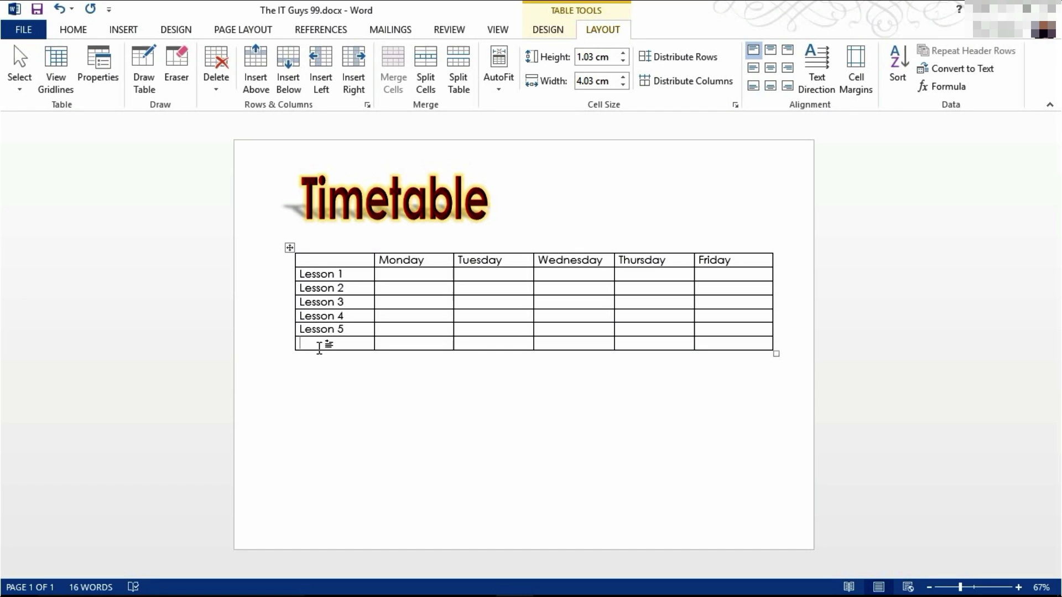
left_click_drag(318, 347, 728, 351)
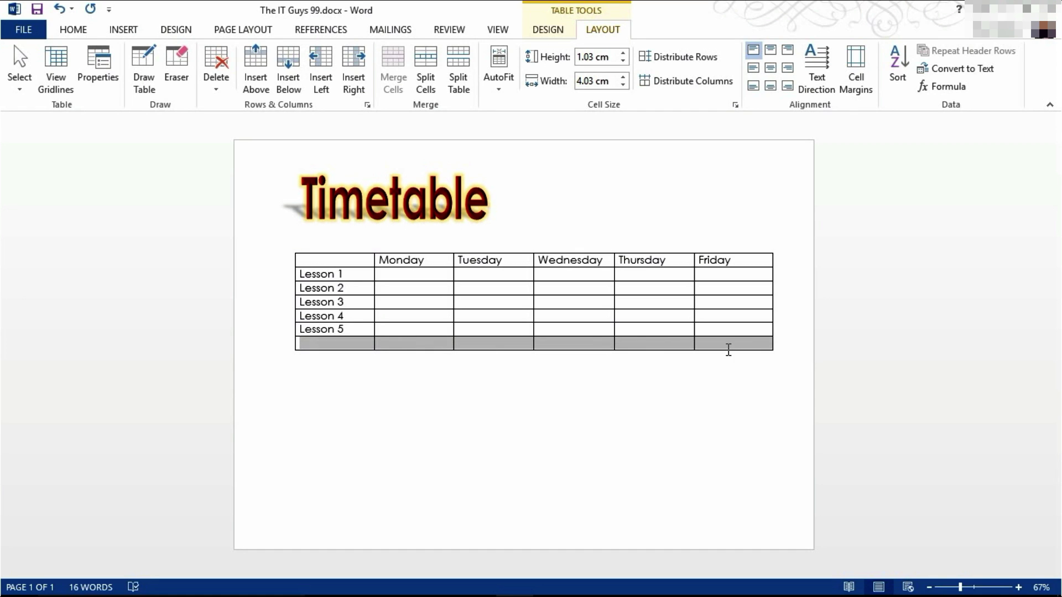
right_click(326, 347)
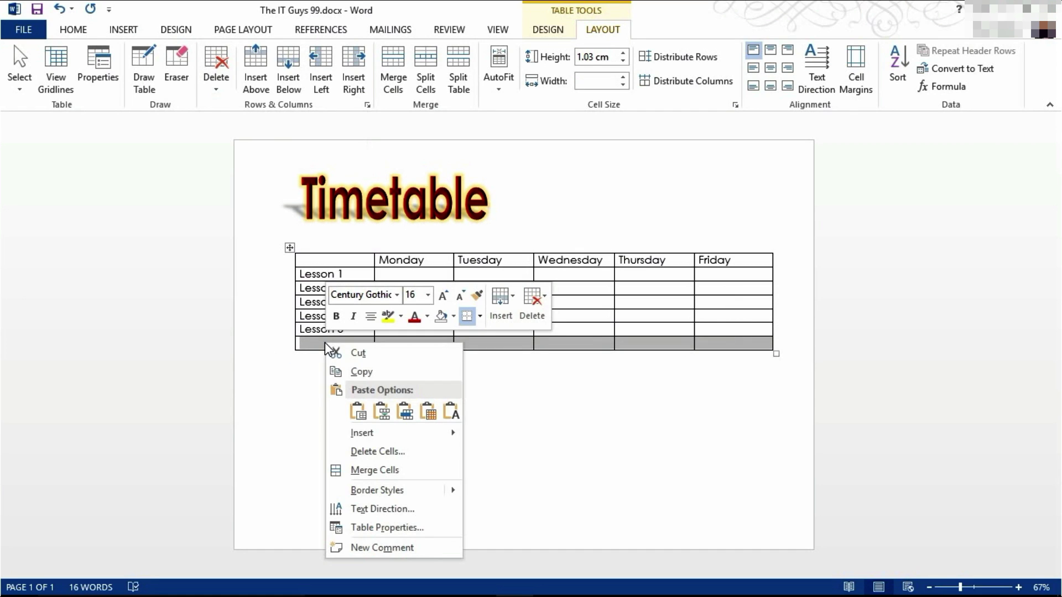
left_click(374, 451)
left_click(494, 294)
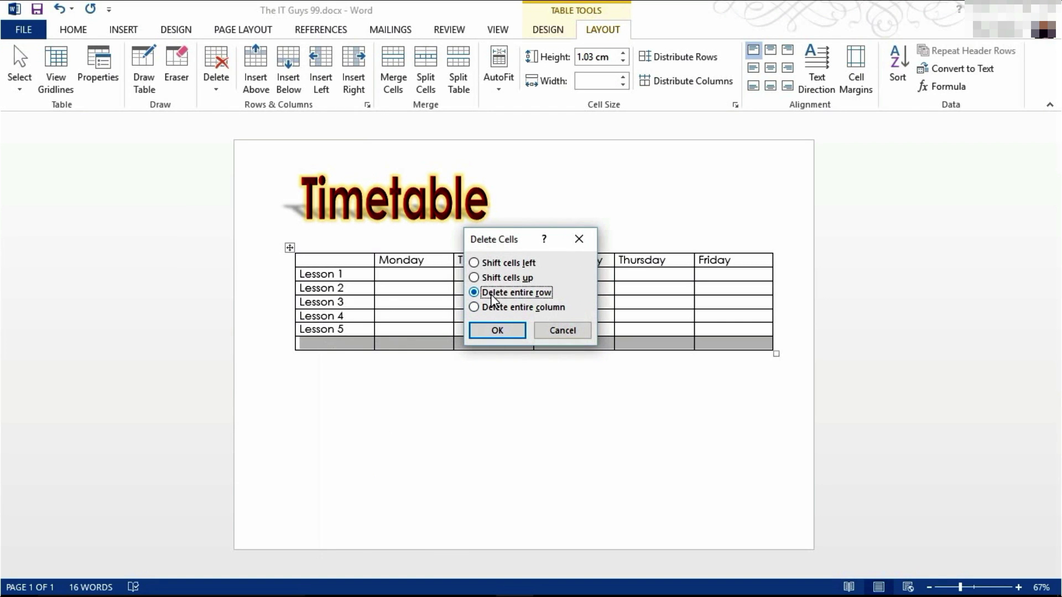
left_click(505, 332)
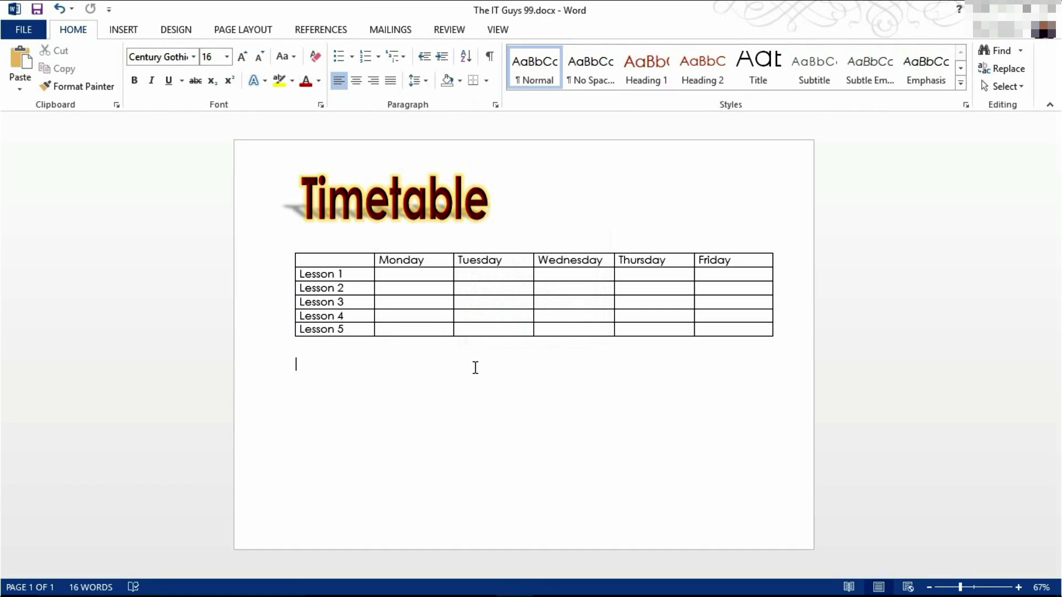
Insert a new column to the right of Friday from the Layout tab.
left_click(735, 267)
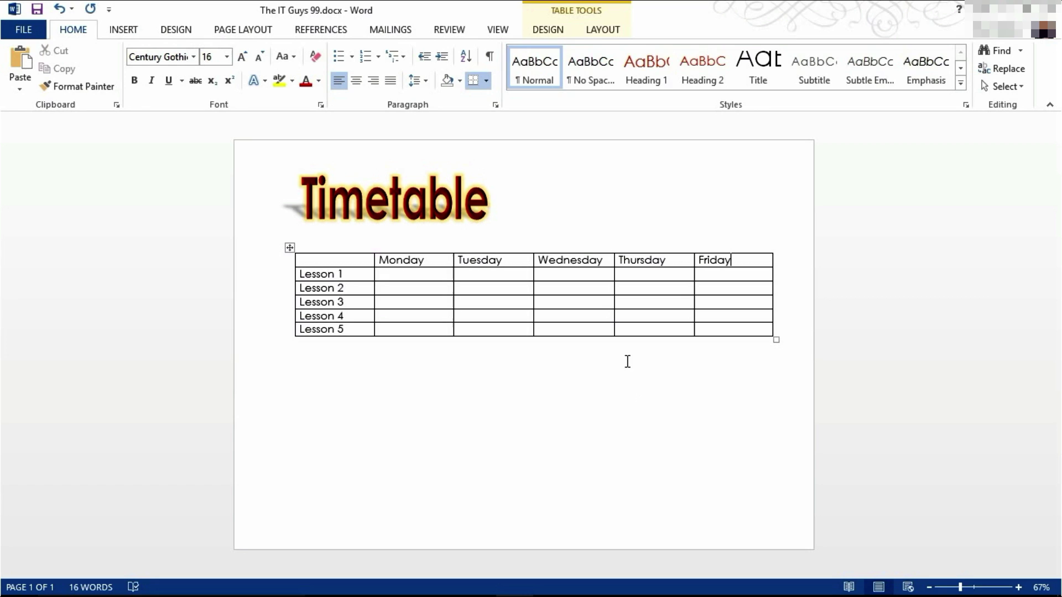
left_click(609, 30)
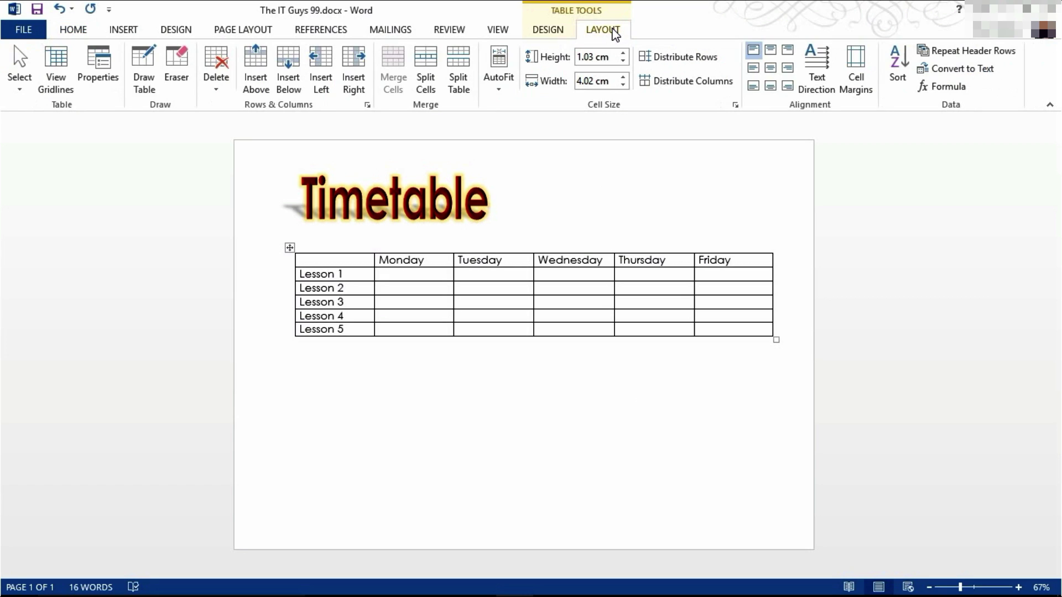
left_click(349, 69)
left_click(734, 264)
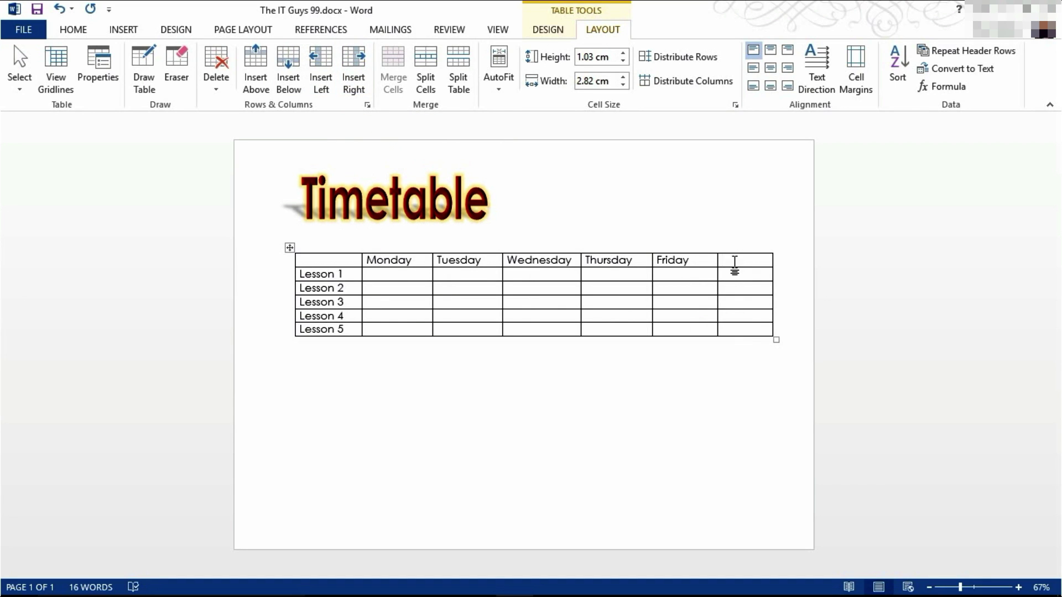
left_click_drag(736, 263, 735, 275)
left_click(734, 268)
Delete the empty last column entirely through Delete Cells.
right_click(738, 265)
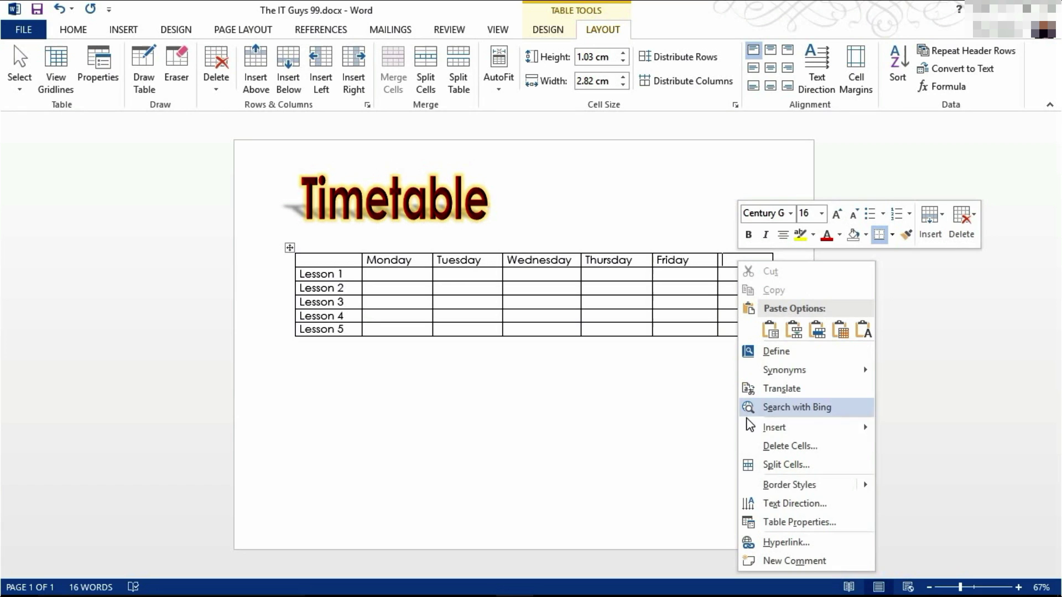
left_click(779, 448)
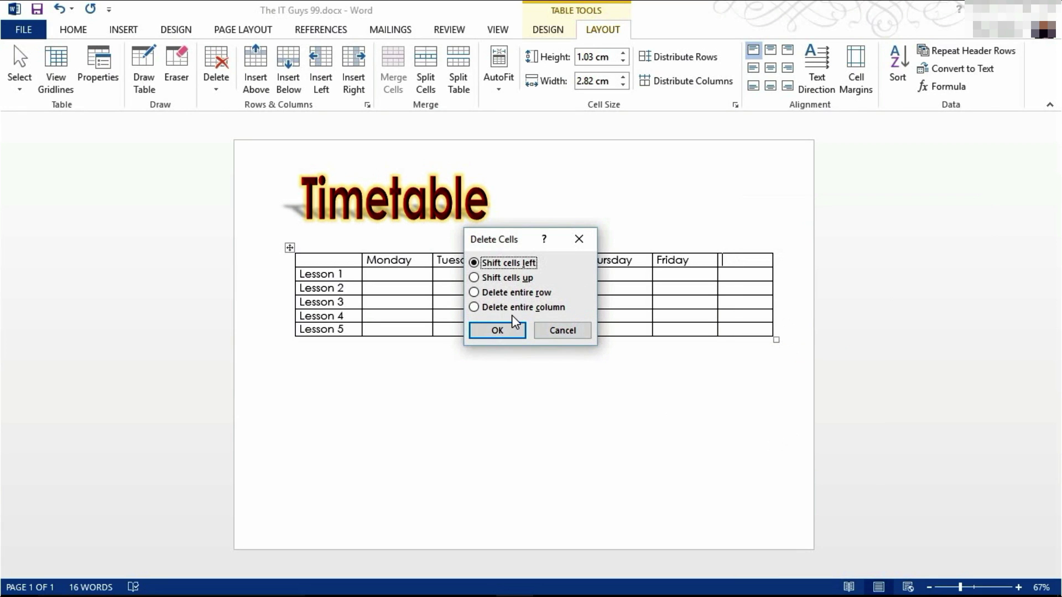
left_click(487, 308)
left_click(497, 331)
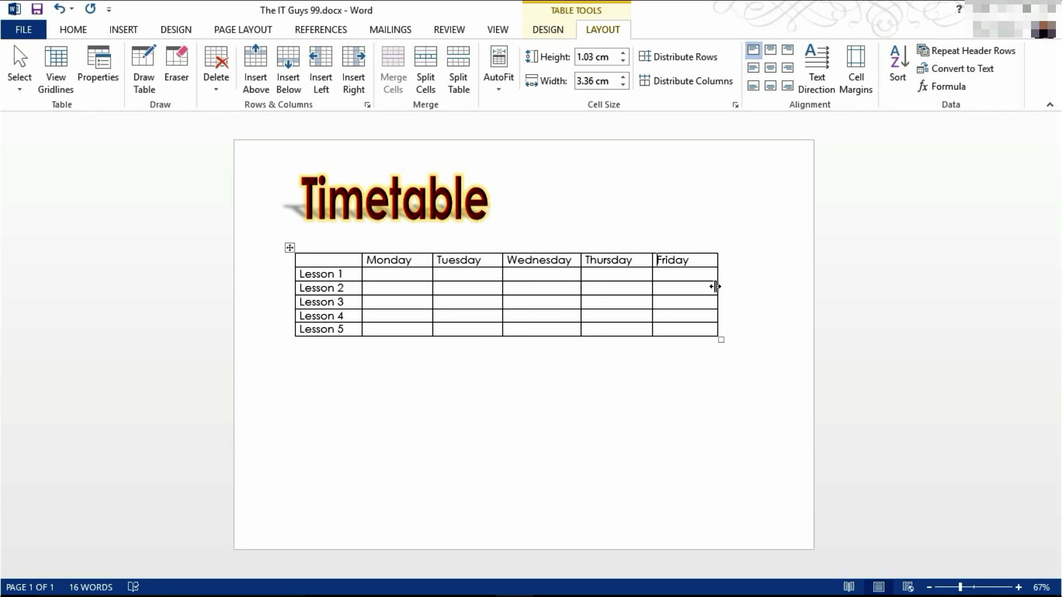
Widen and heighten the table, then distribute columns evenly and rows to 2.03 cm each.
left_click_drag(715, 286, 787, 288)
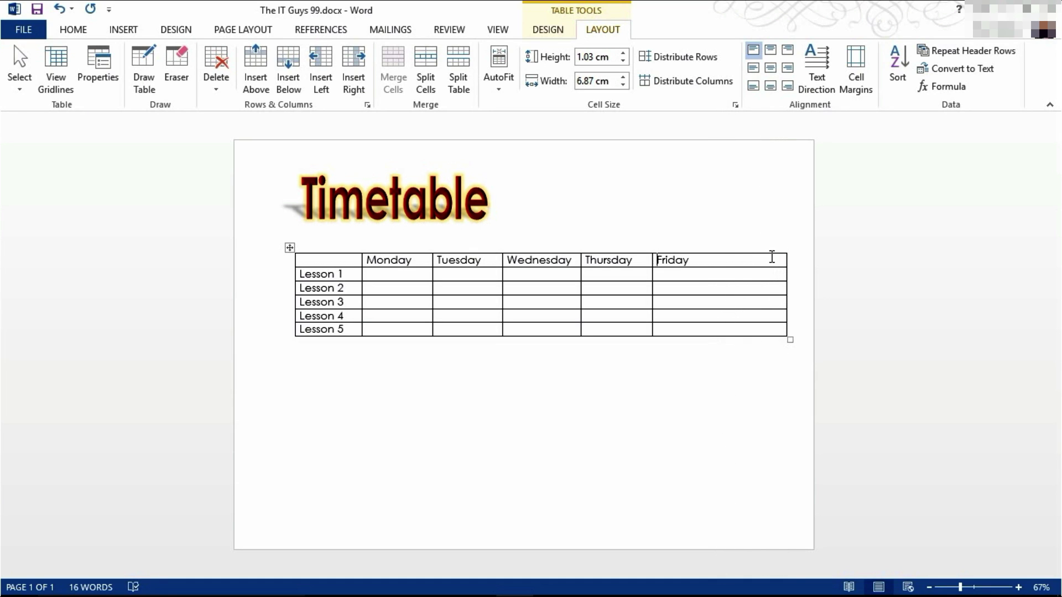
left_click(680, 89)
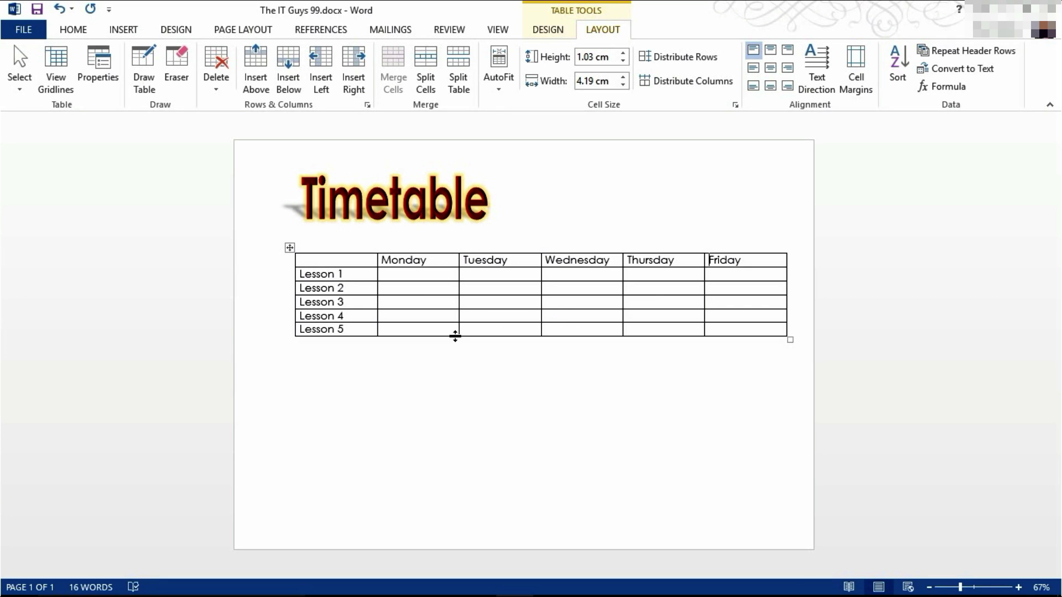
left_click_drag(455, 337, 450, 499)
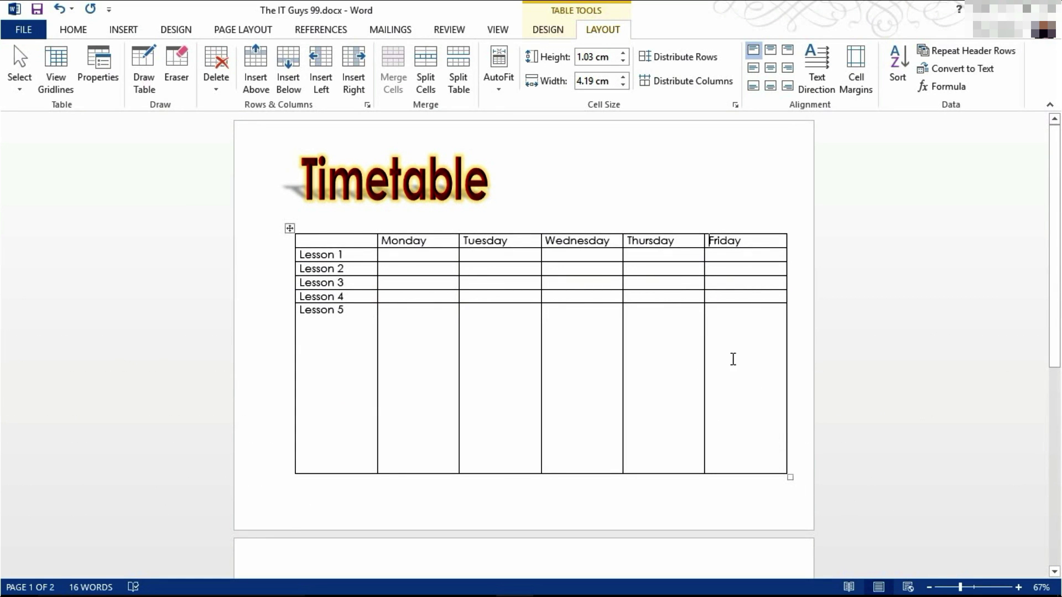
left_click(694, 64)
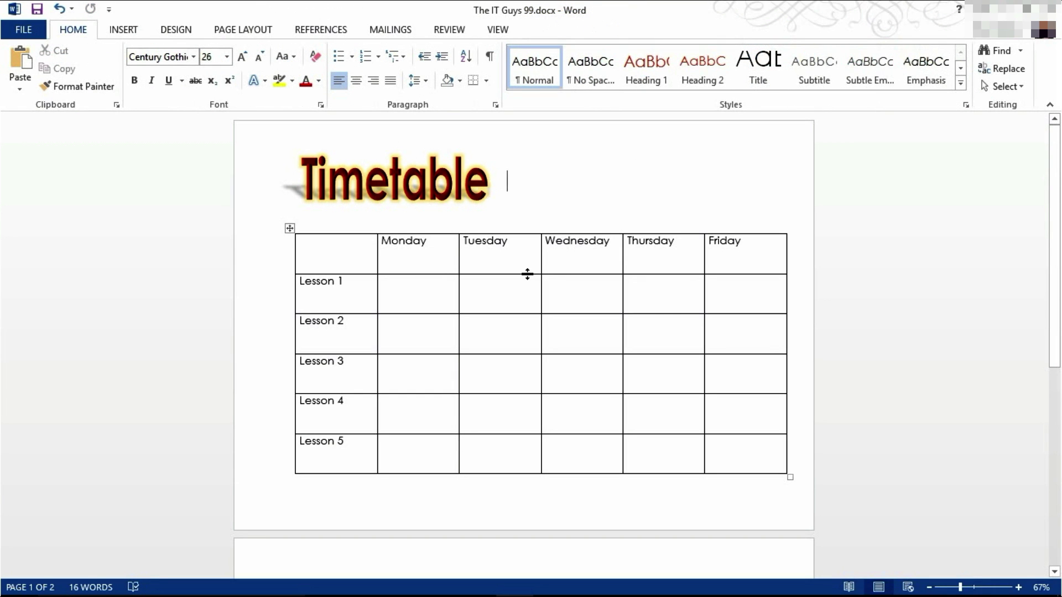
Apply the List Table 7 Colorful - Accent 6 style to the timetable.
left_click(518, 290)
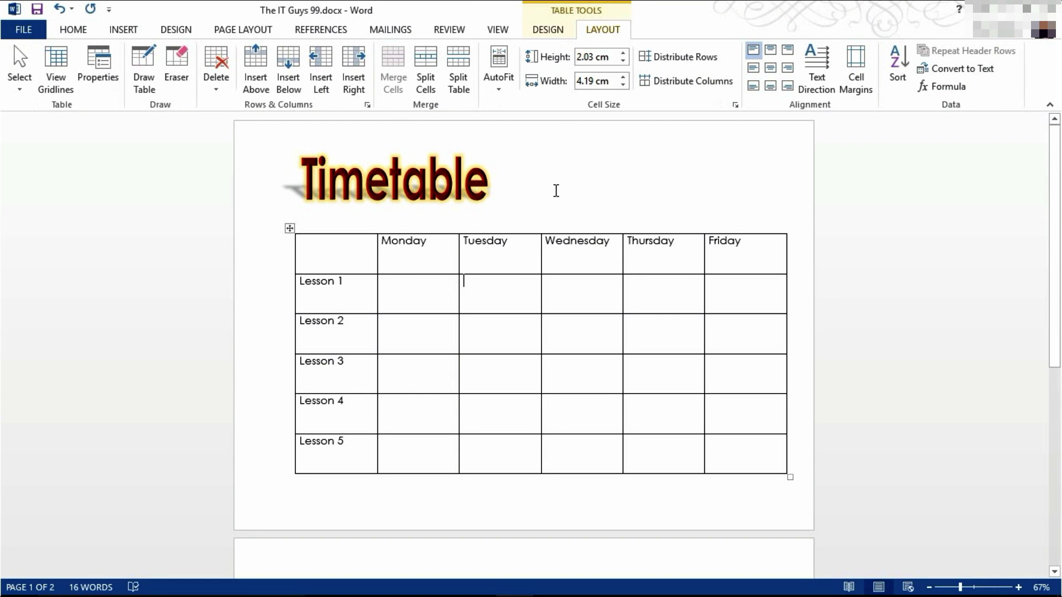
left_click(563, 34)
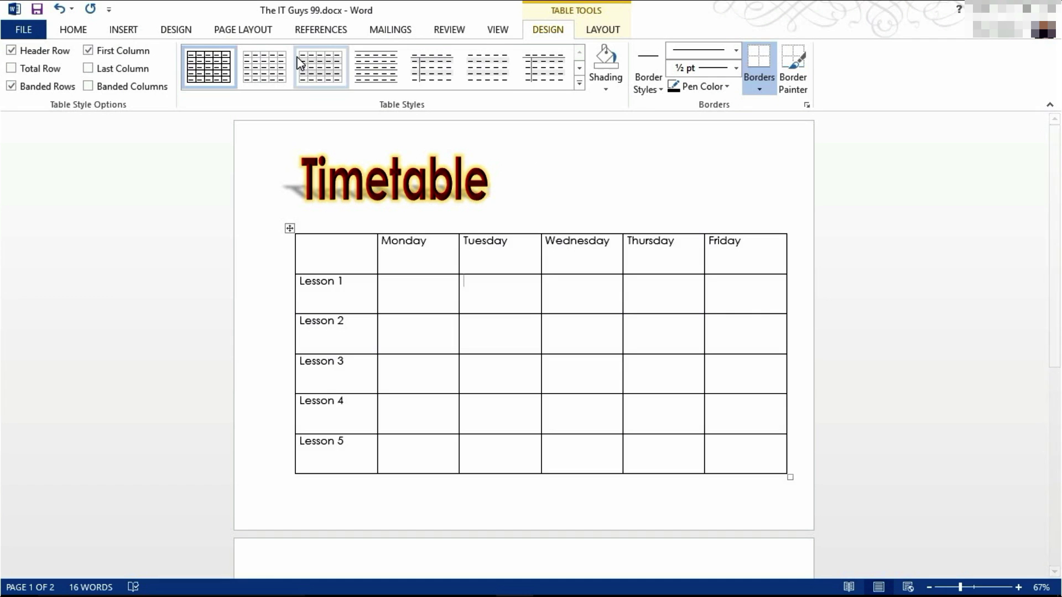
left_click(579, 84)
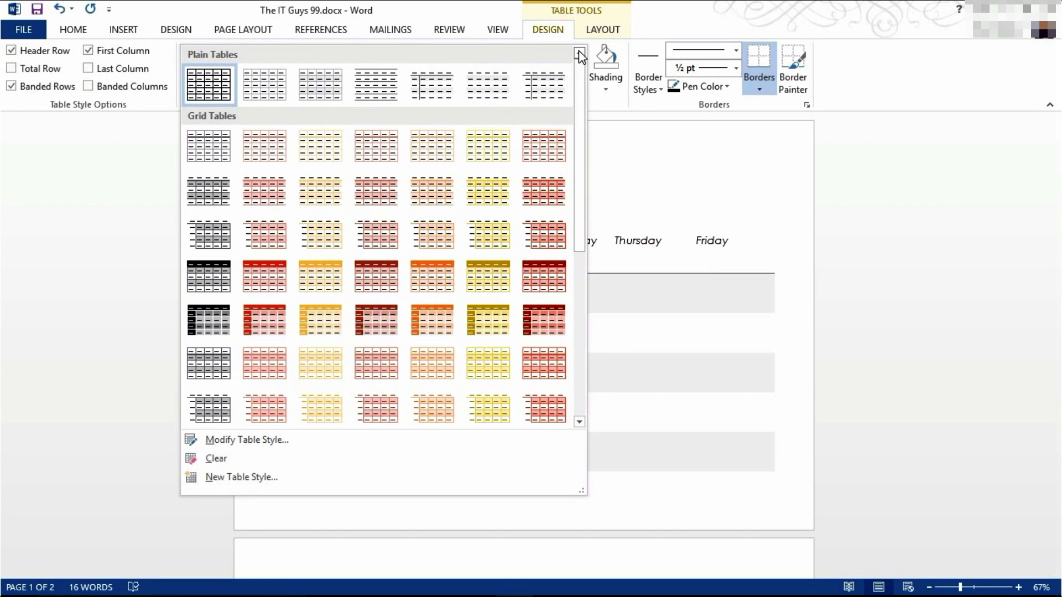
left_click_drag(580, 72, 598, 276)
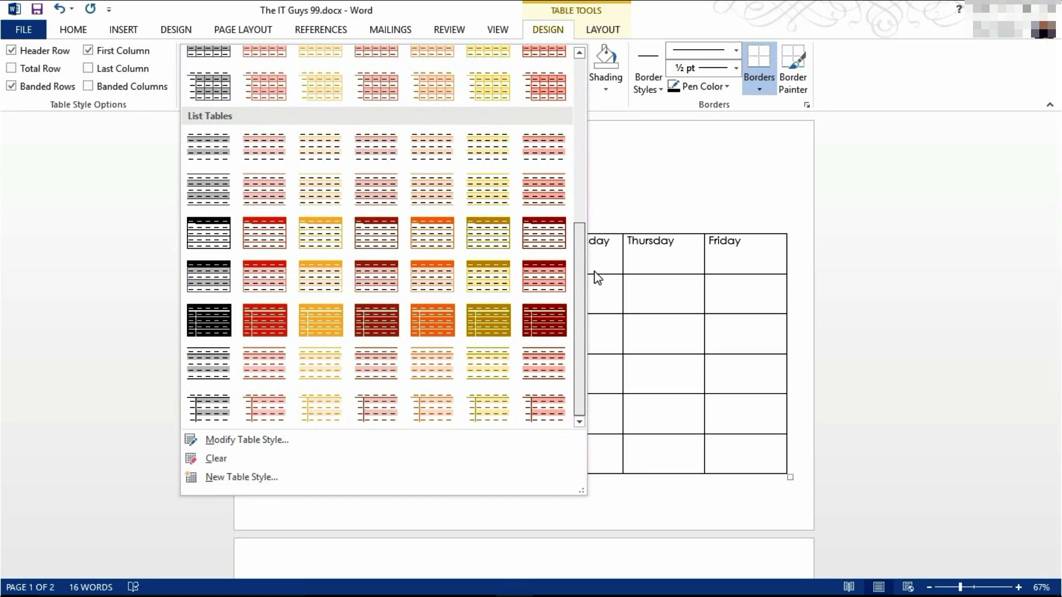
left_click(542, 409)
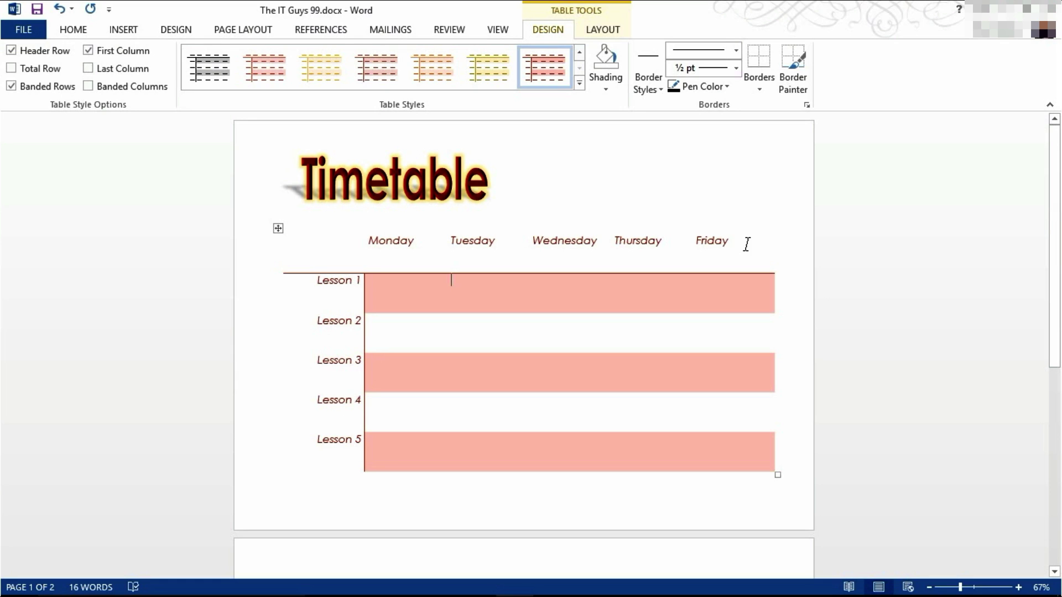
Toggle the Header Row and First Column style options off and back on.
left_click(11, 51)
left_click(11, 51)
left_click(88, 51)
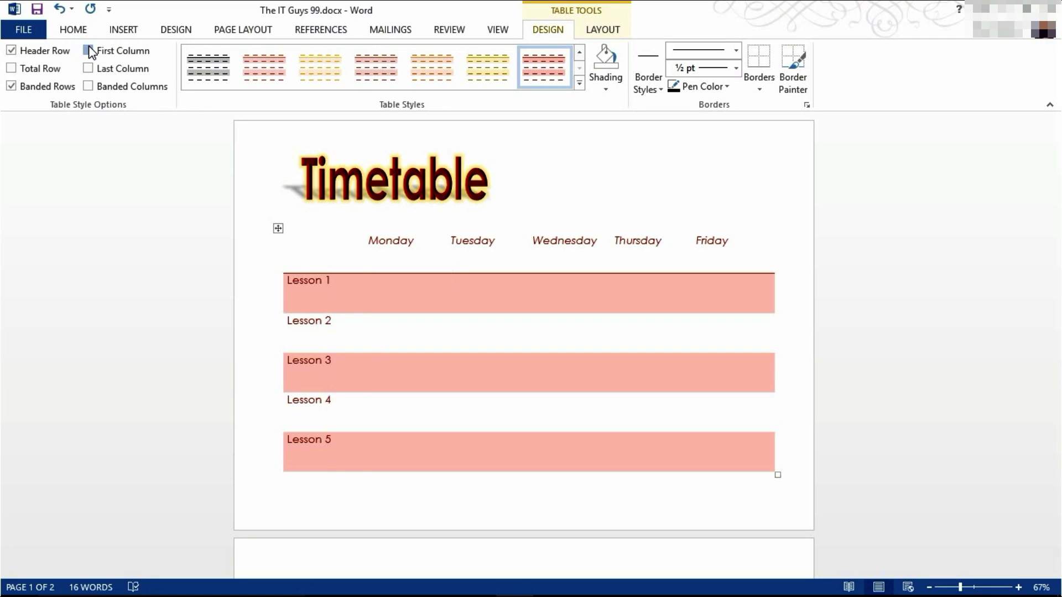
left_click(89, 51)
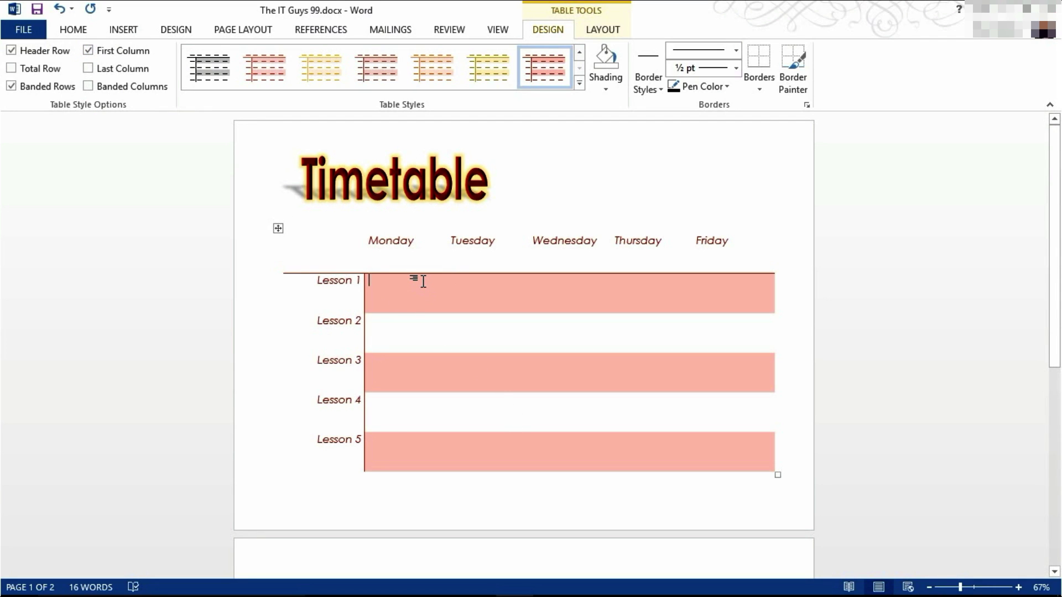
Undo the last change and give all lesson cells thick red 3 pt borders.
key("ctrl+z")
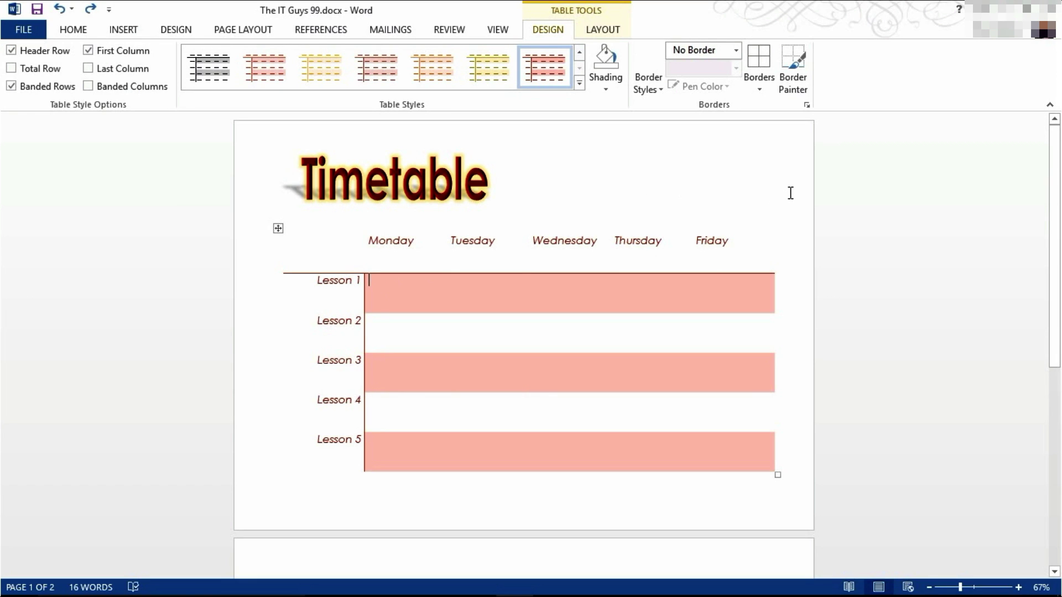
left_click_drag(380, 282, 728, 450)
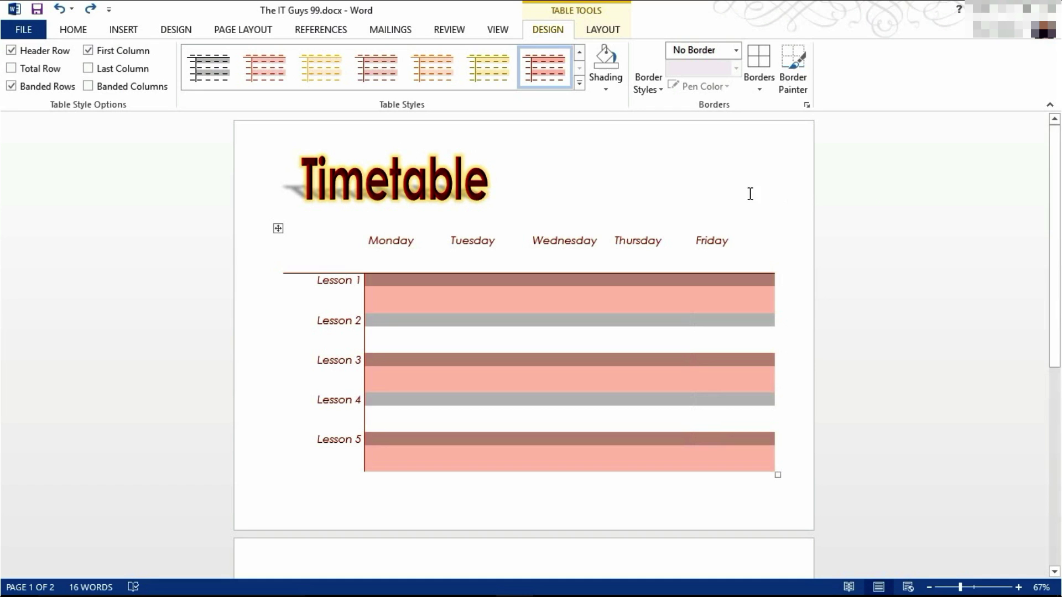
left_click(737, 51)
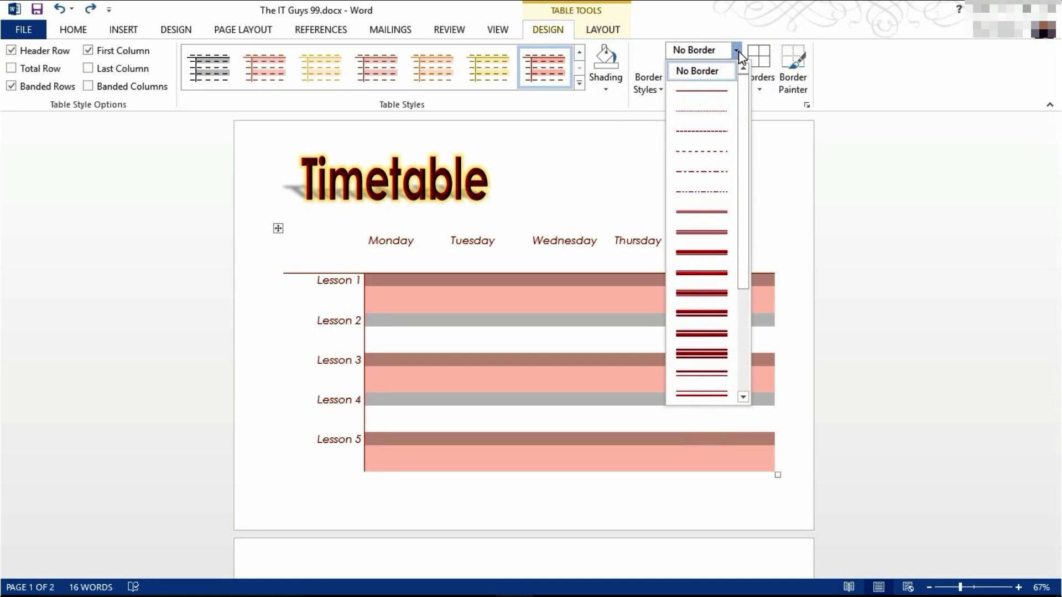
left_click(711, 292)
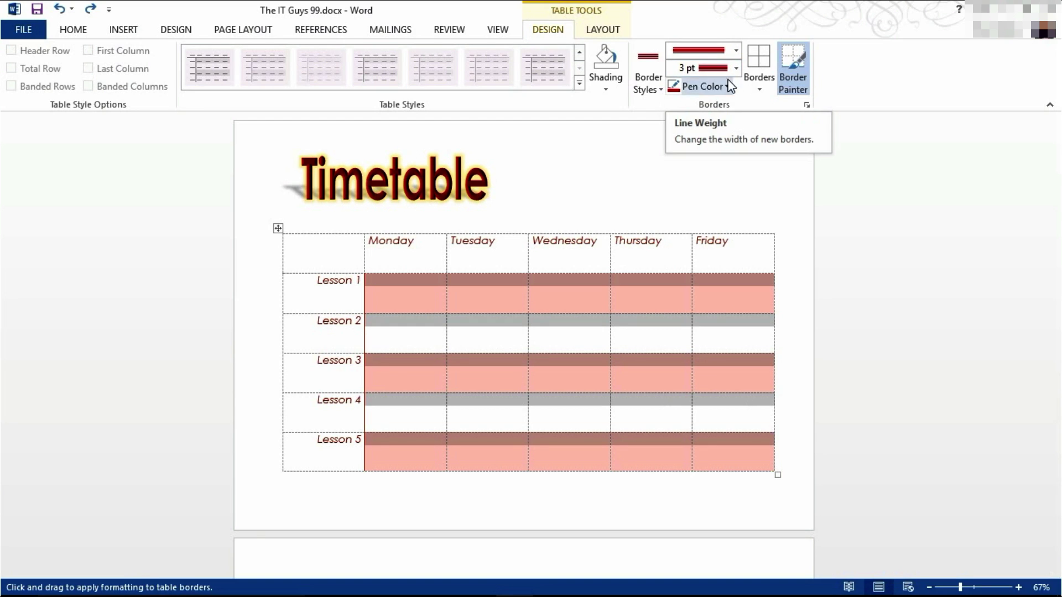
left_click(758, 85)
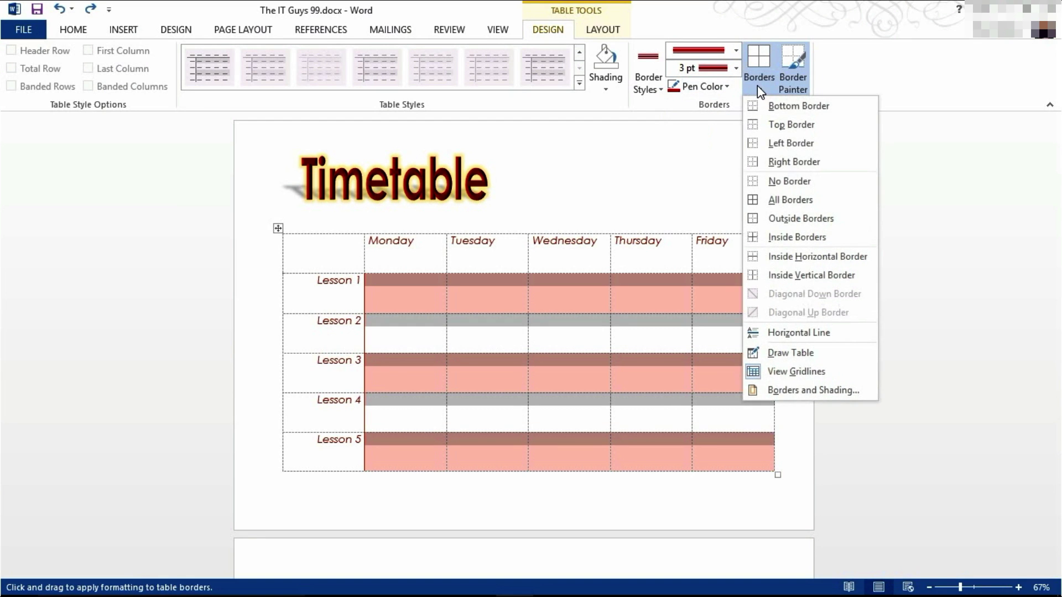
left_click(790, 200)
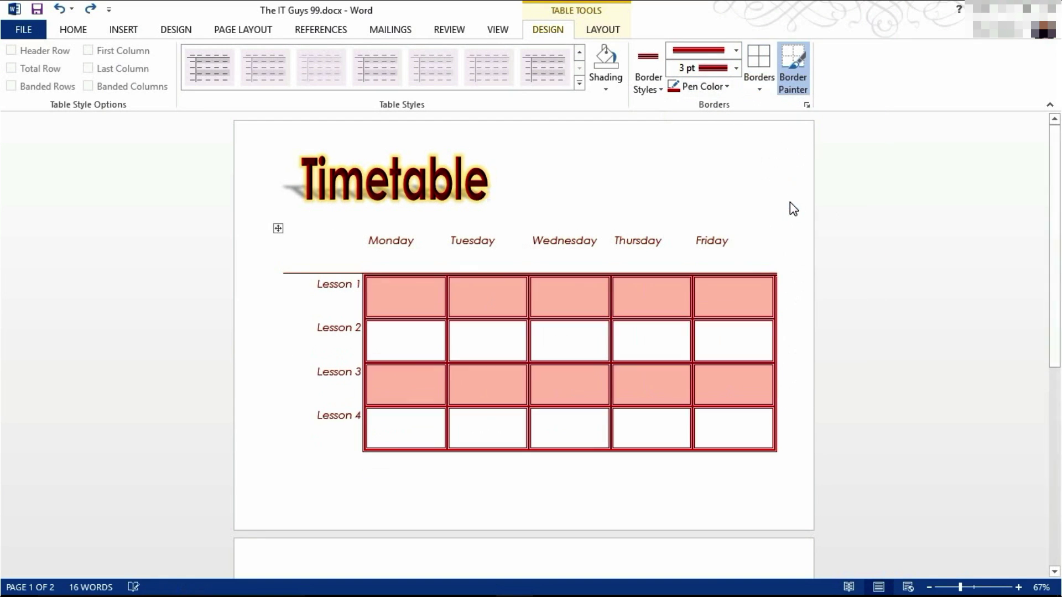
left_click(405, 301)
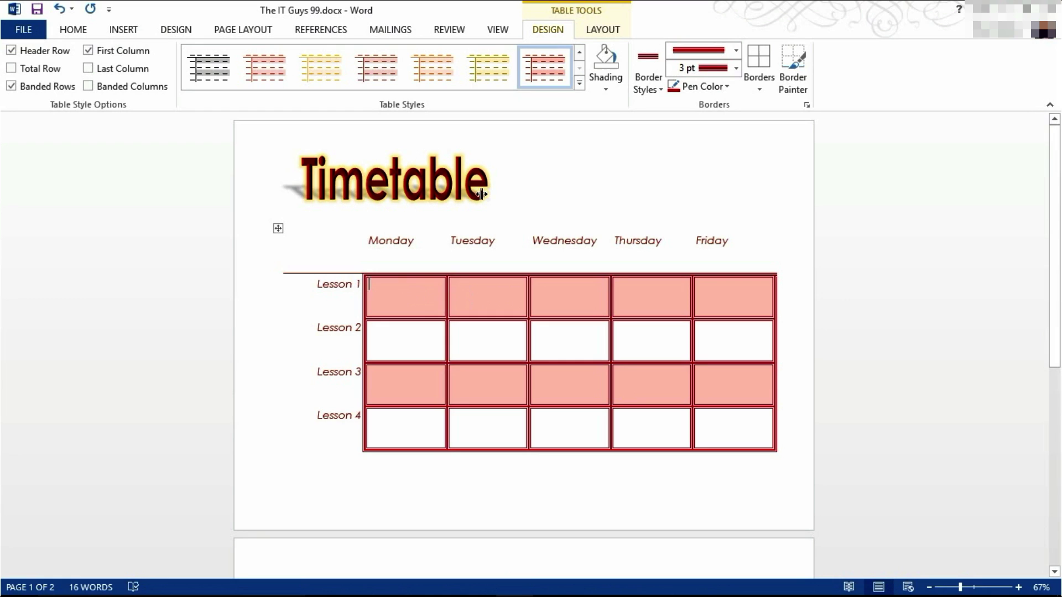
Merge the Monday and Tuesday Lesson 1 cells.
left_click(601, 34)
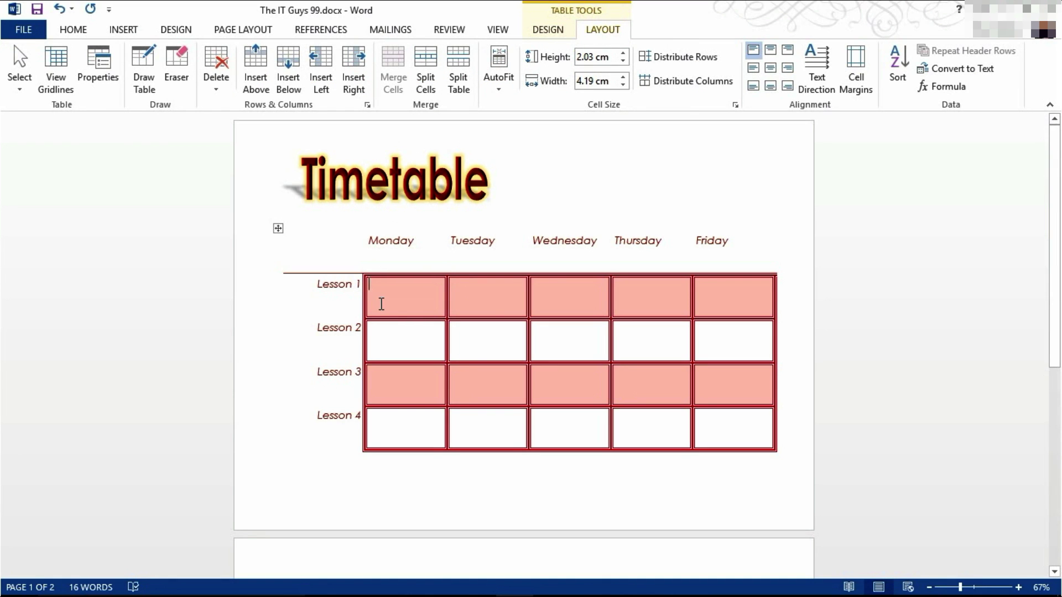
left_click_drag(403, 301, 480, 298)
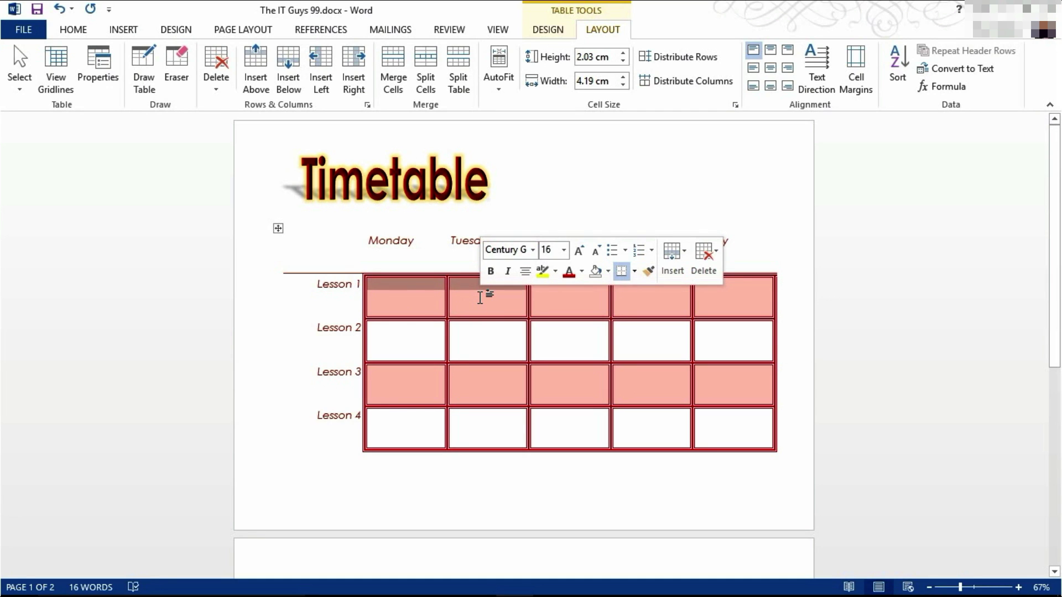
left_click(394, 61)
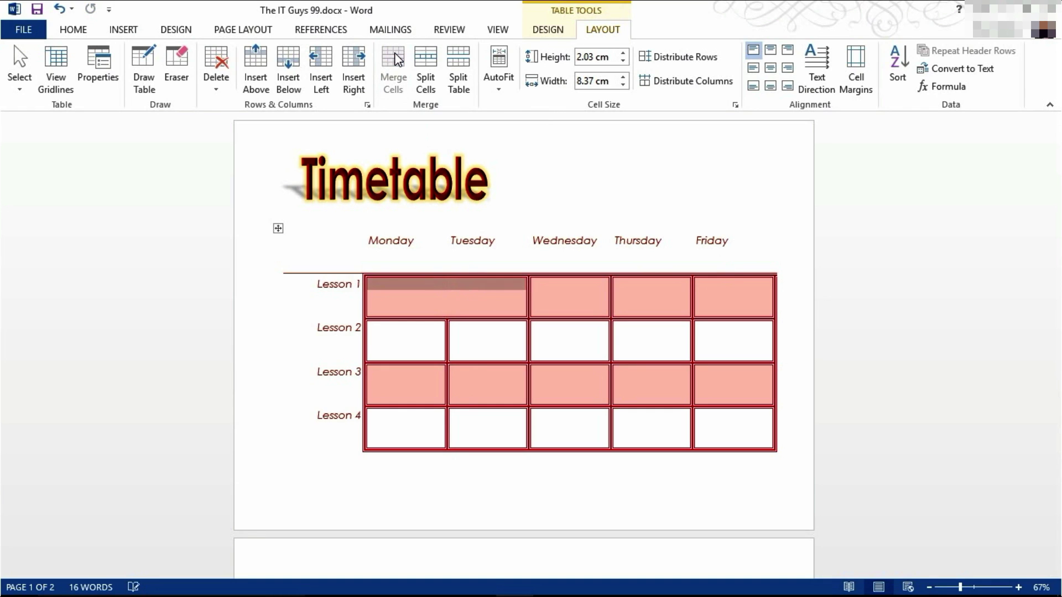
Split the merged Lesson 1 cell back into 2 columns and 1 row.
left_click(437, 296)
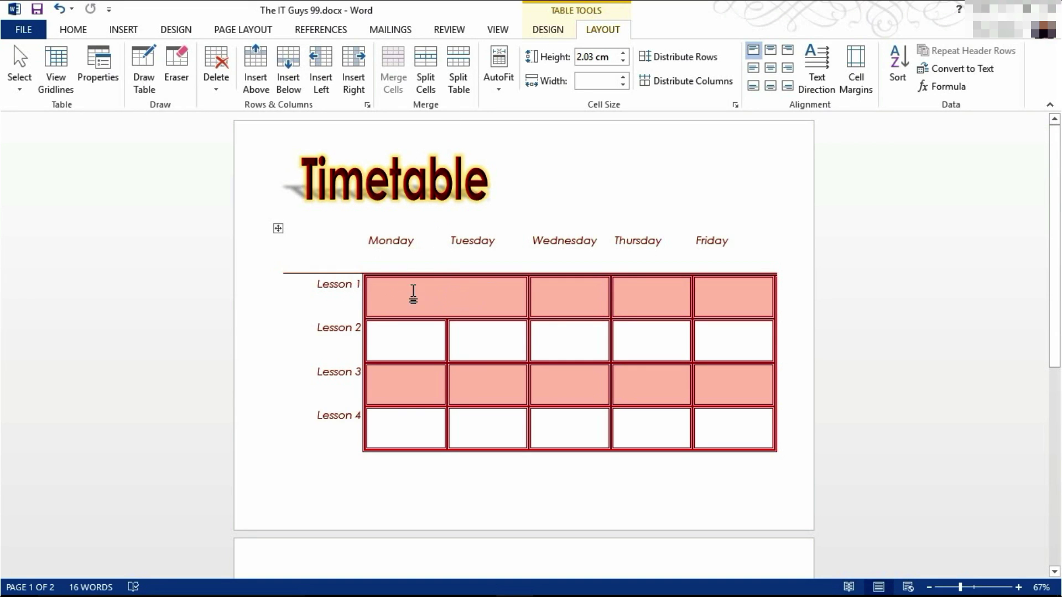
left_click(437, 65)
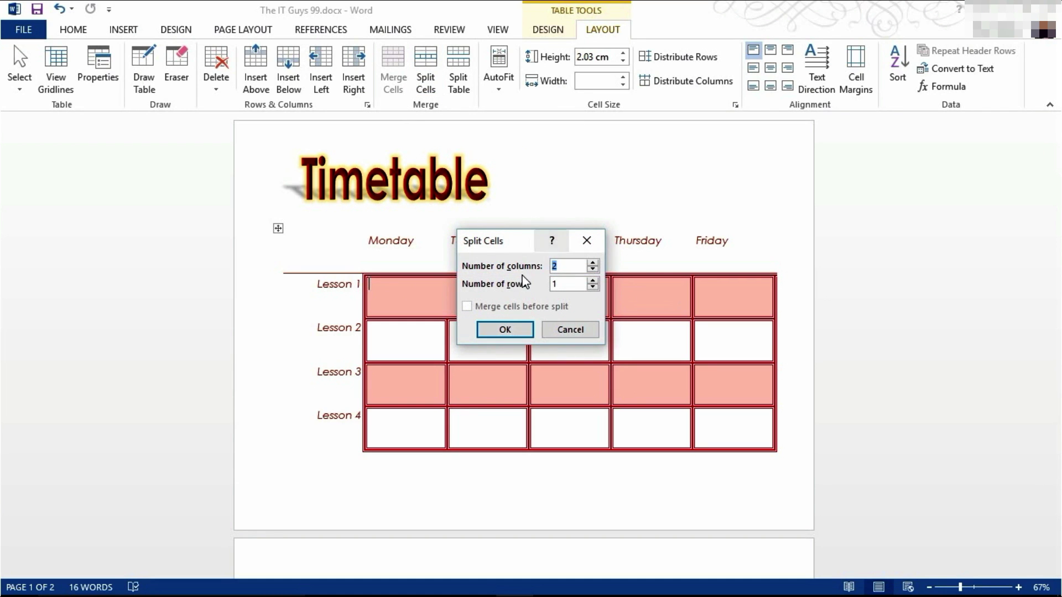
left_click(504, 331)
left_click(451, 297)
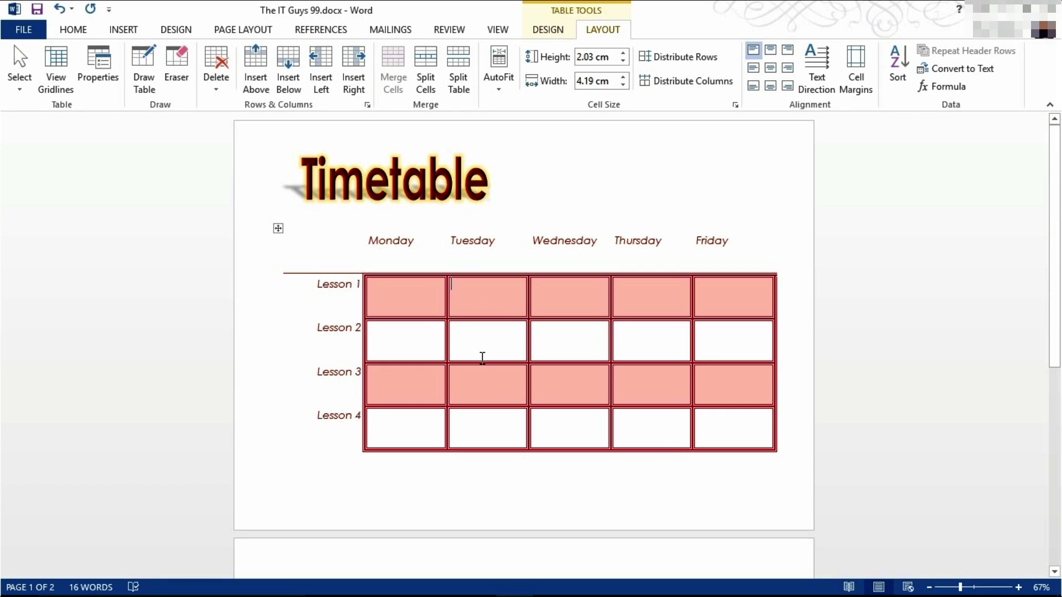
Type Maths in the Monday Lesson 1 cell and select the lesson cells.
left_click(400, 299)
type("Maths")
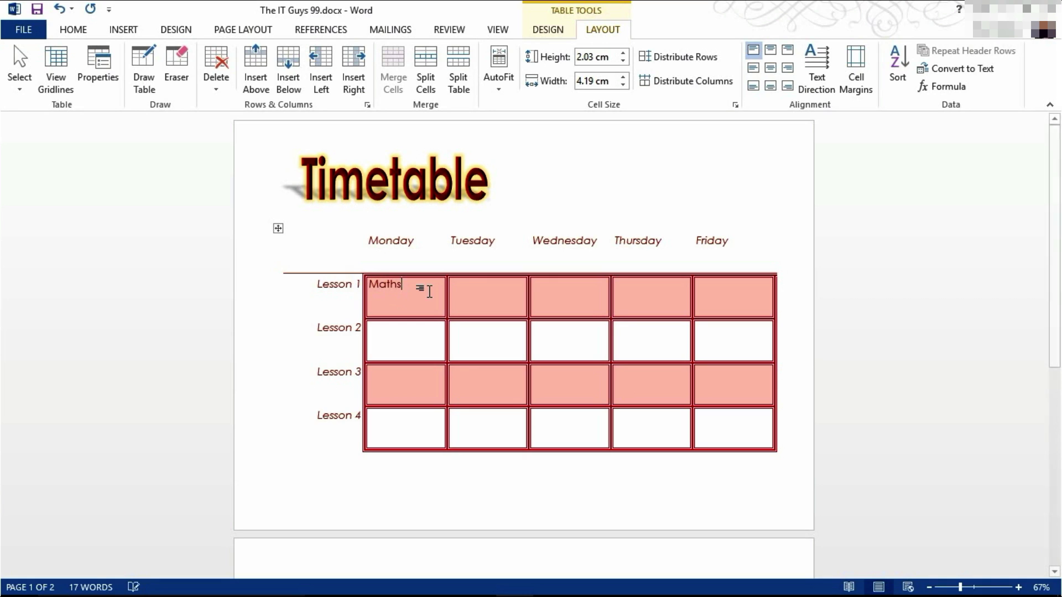
double_click(386, 285)
left_click(369, 286)
mouse_move(371, 286)
left_mouse_down()
mouse_move(640, 363)
mouse_move(721, 429)
left_mouse_up()
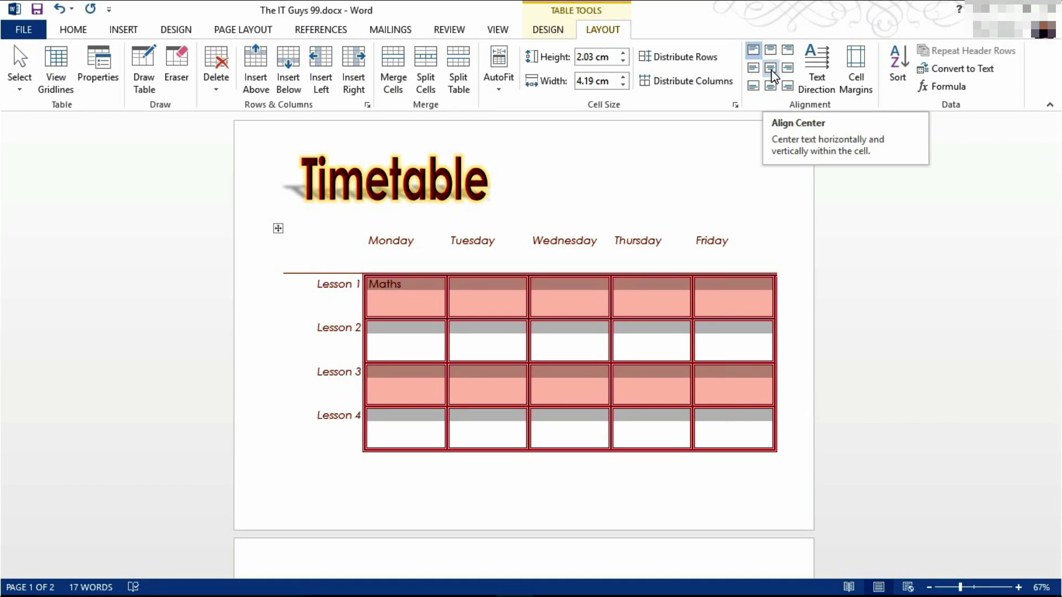
Centre text horizontally and vertically in every timetable cell, headers and labels included.
left_click(772, 71)
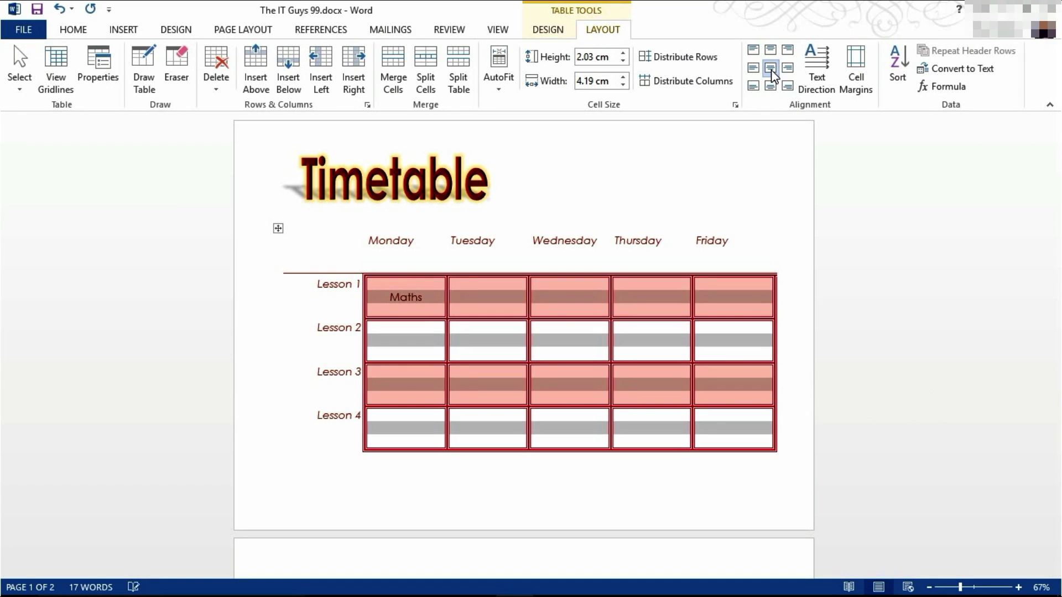
left_click(491, 298)
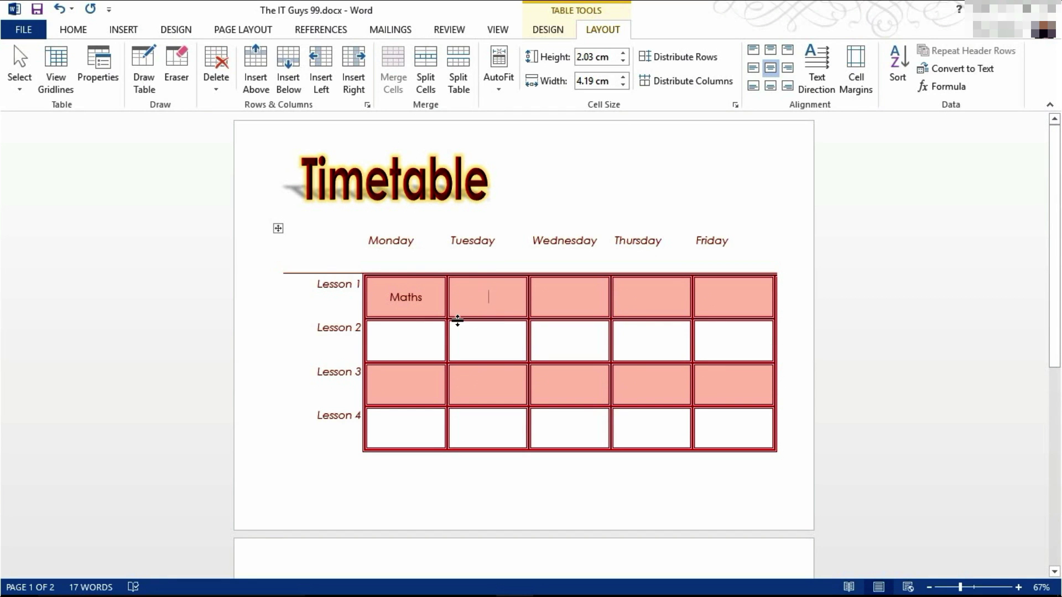
left_click(278, 229)
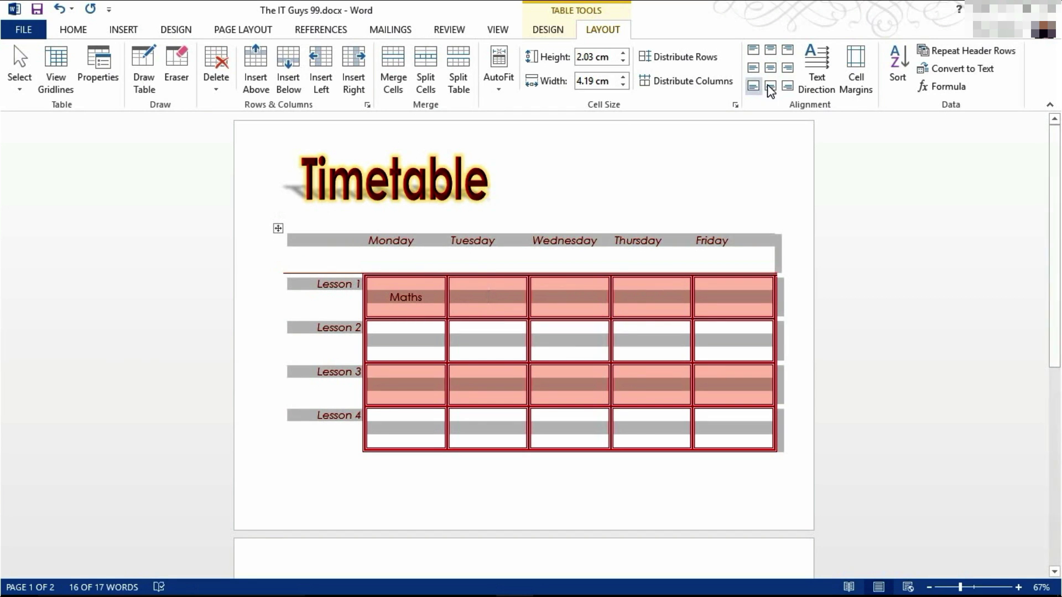
left_click(772, 71)
left_click(489, 298)
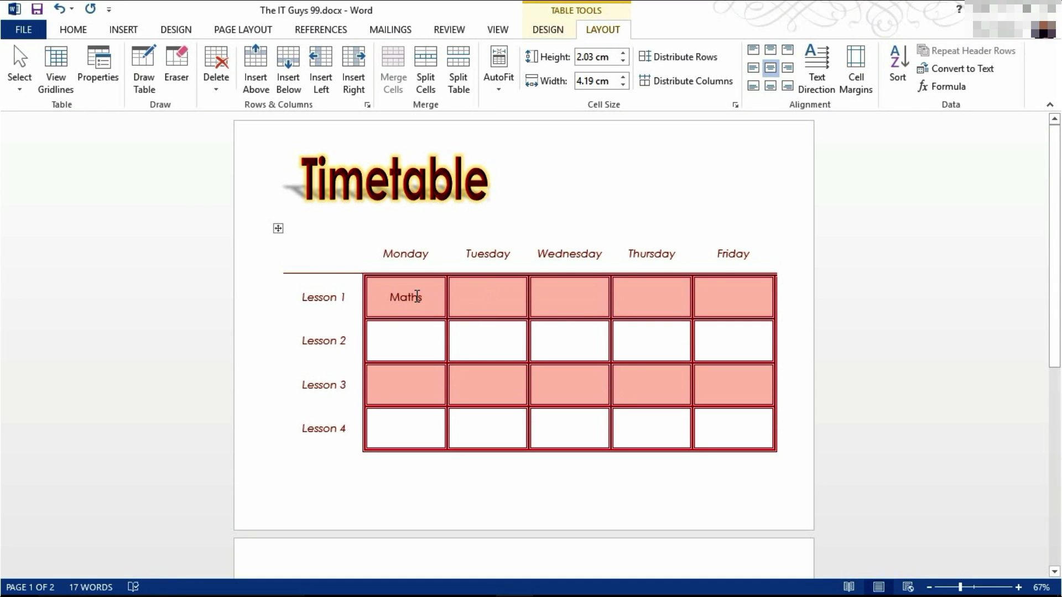
Cycle the whole table's text direction three times with Text Direction.
left_click_drag(424, 298, 387, 297)
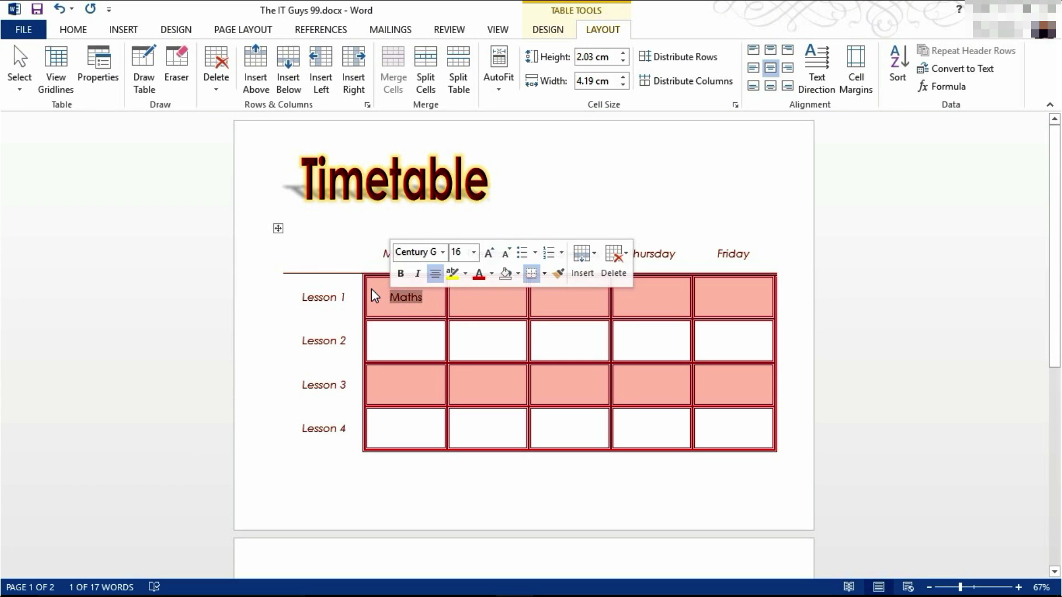
left_click(278, 229)
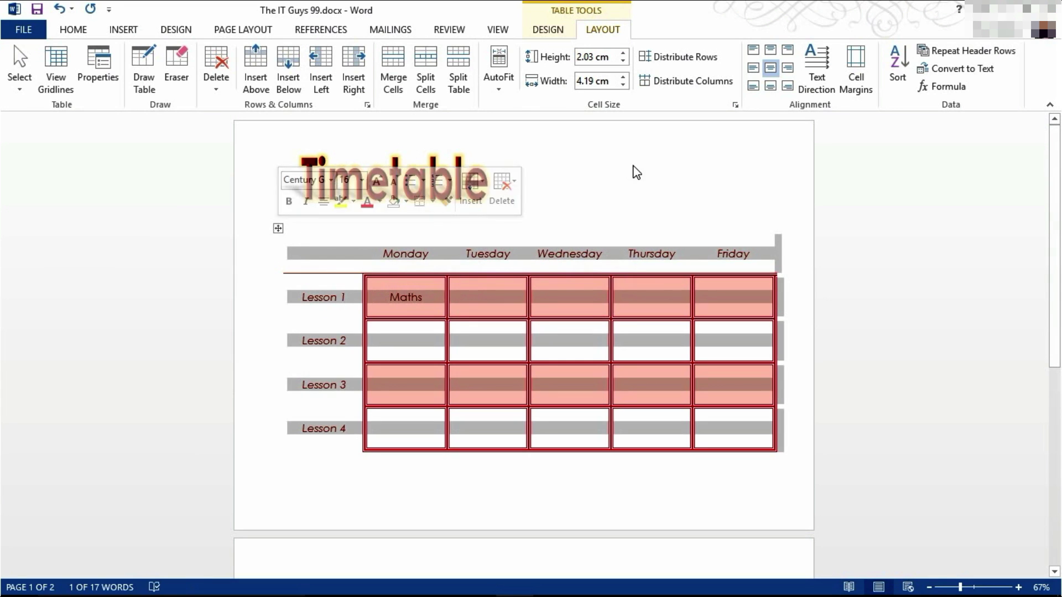
left_click(828, 88)
left_click(828, 88)
left_click(828, 88)
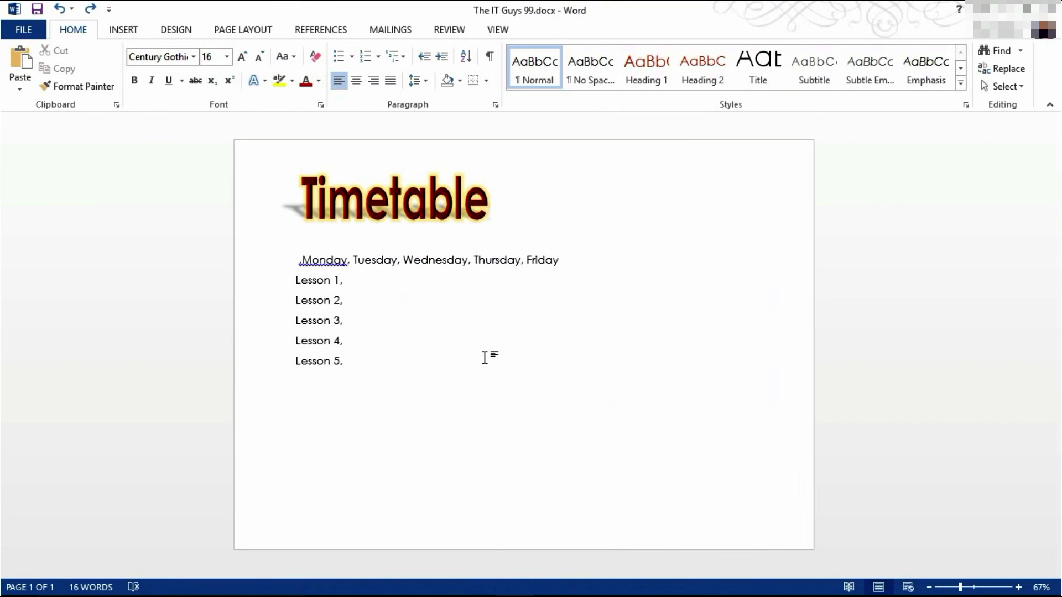
Convert the Monday-to-Lesson 5 comma list into a 6-column table separated at commas.
left_click_drag(289, 264, 375, 363)
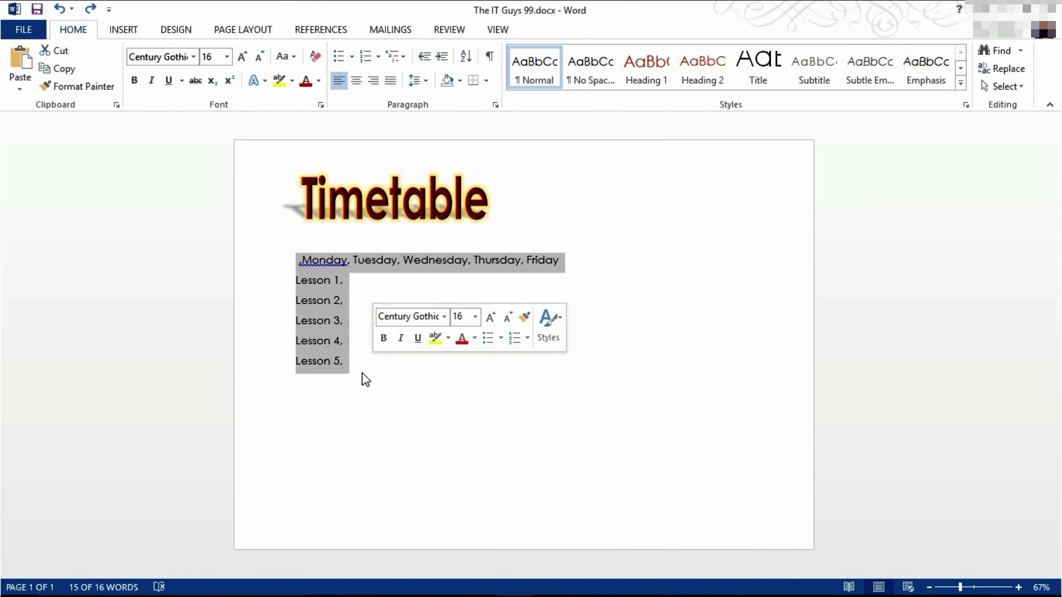
left_click(352, 372)
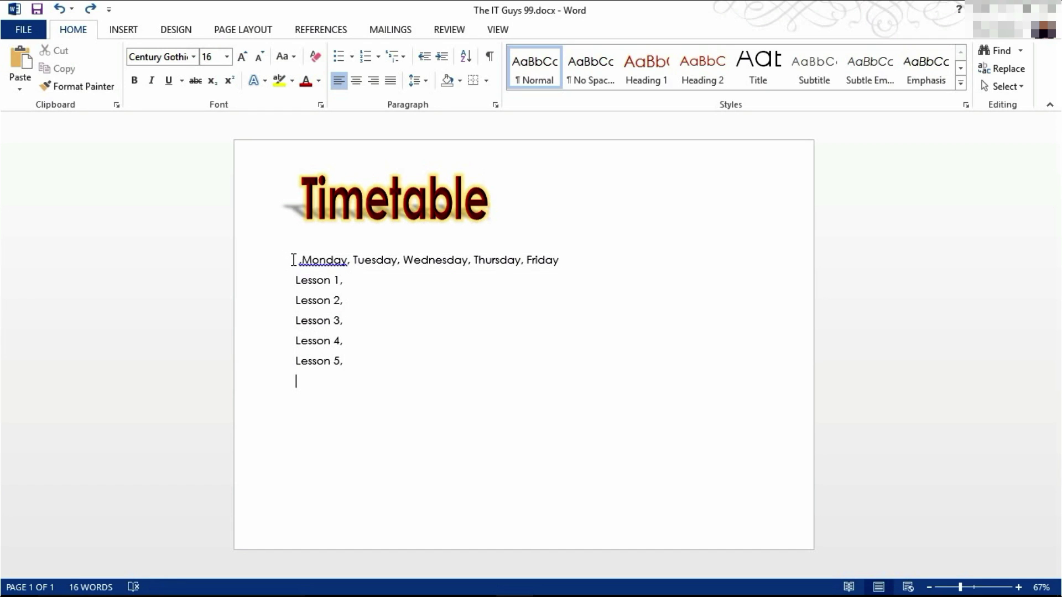
left_click_drag(297, 260, 349, 363)
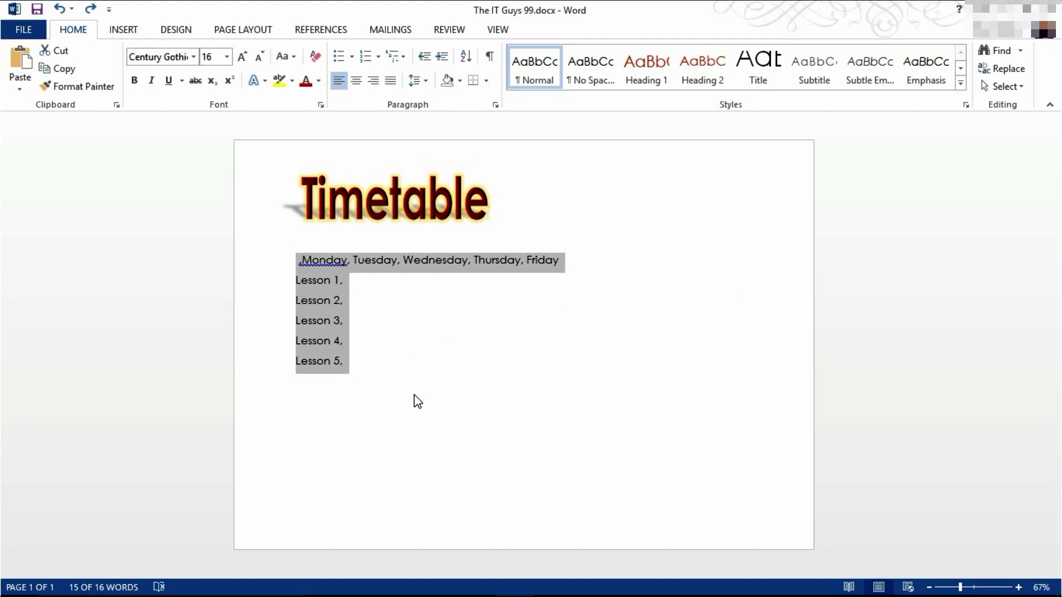
left_click(123, 32)
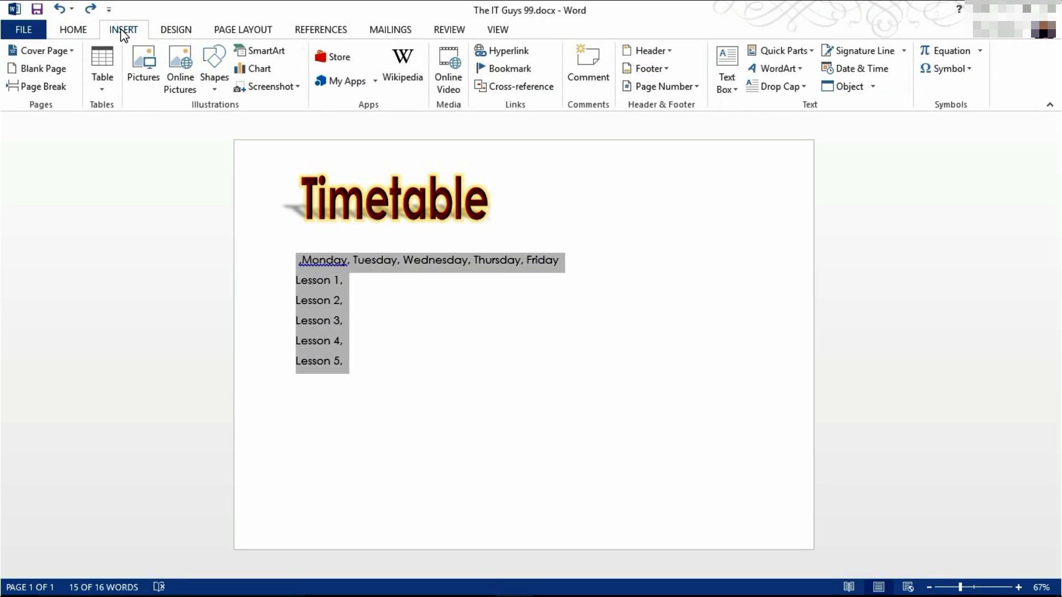
left_click(103, 83)
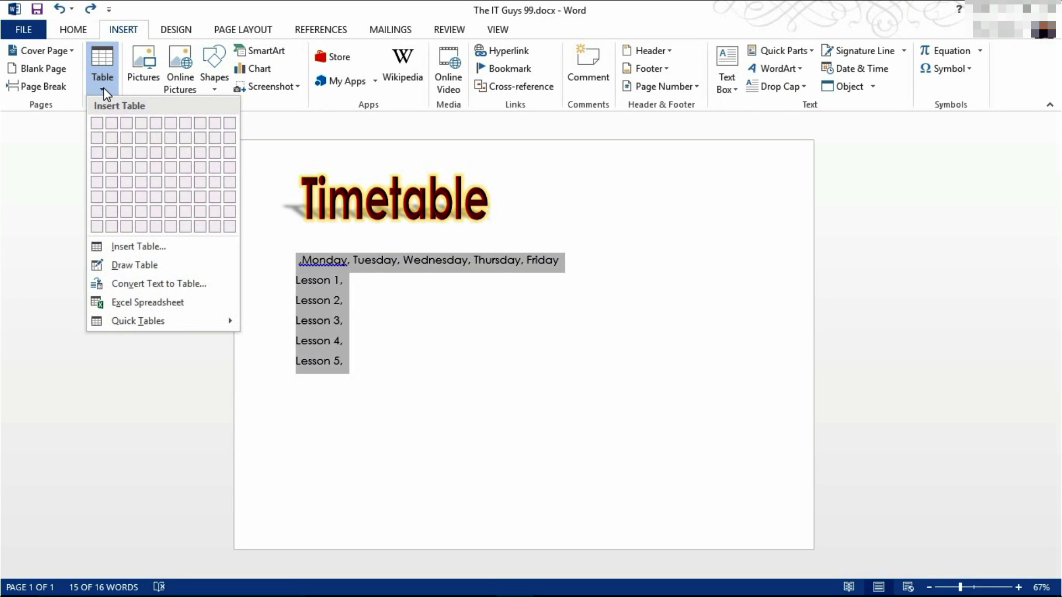
left_click(168, 283)
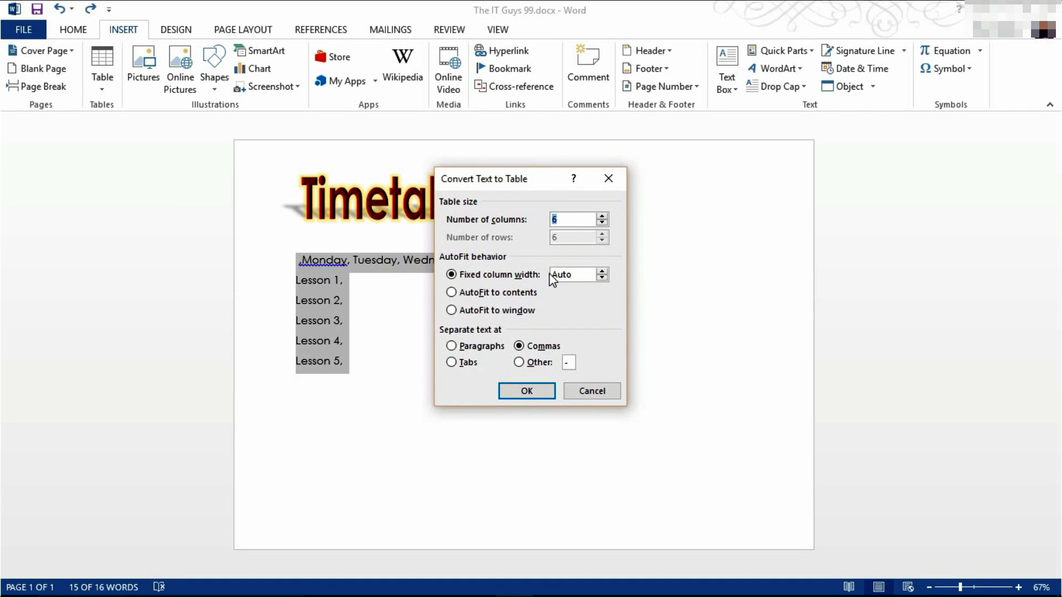
left_click(532, 390)
left_click(527, 392)
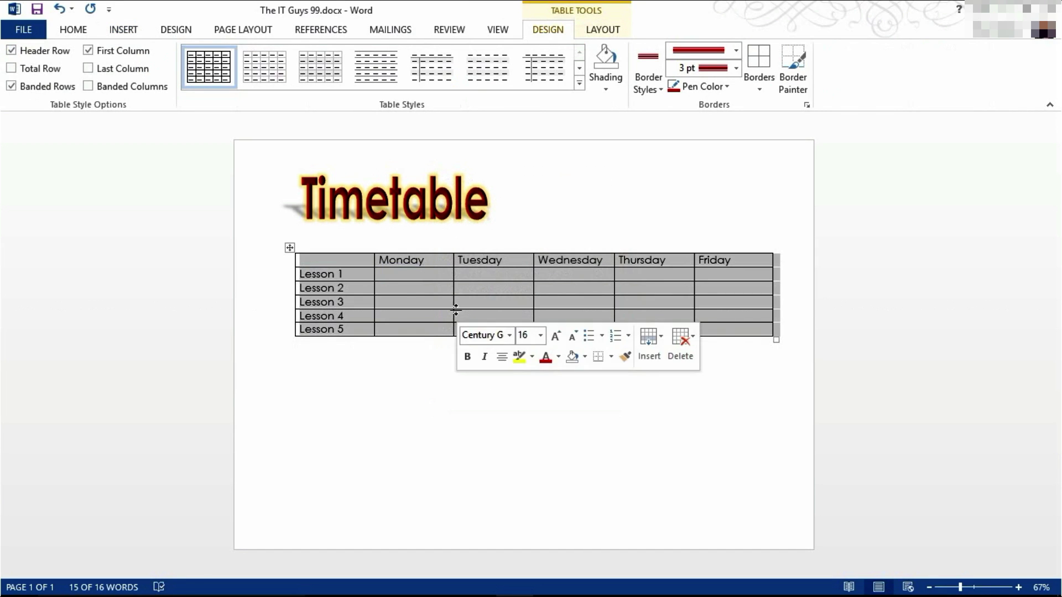
left_click(403, 274)
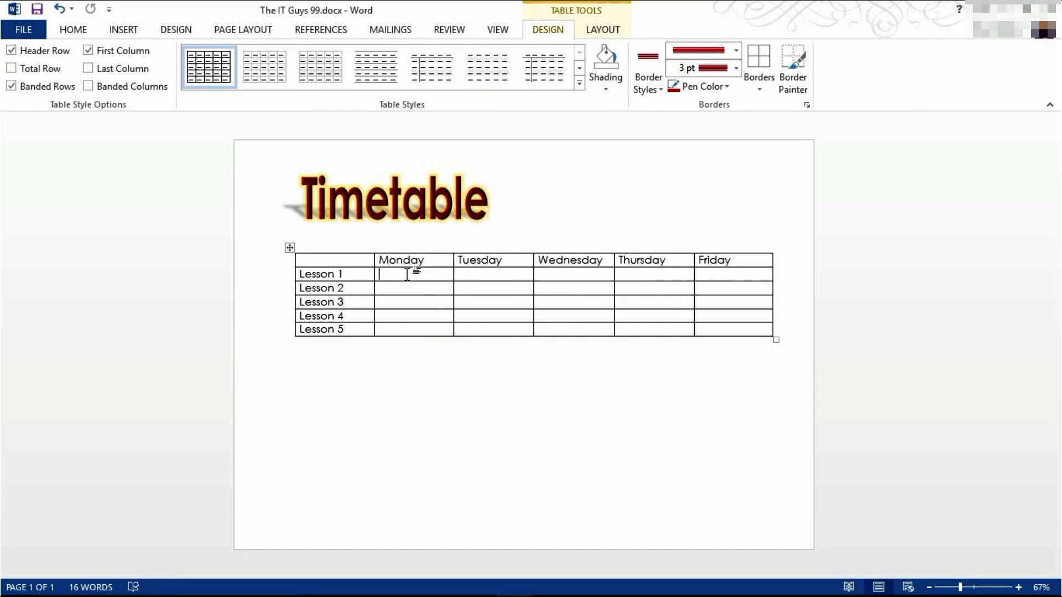
left_click(579, 415)
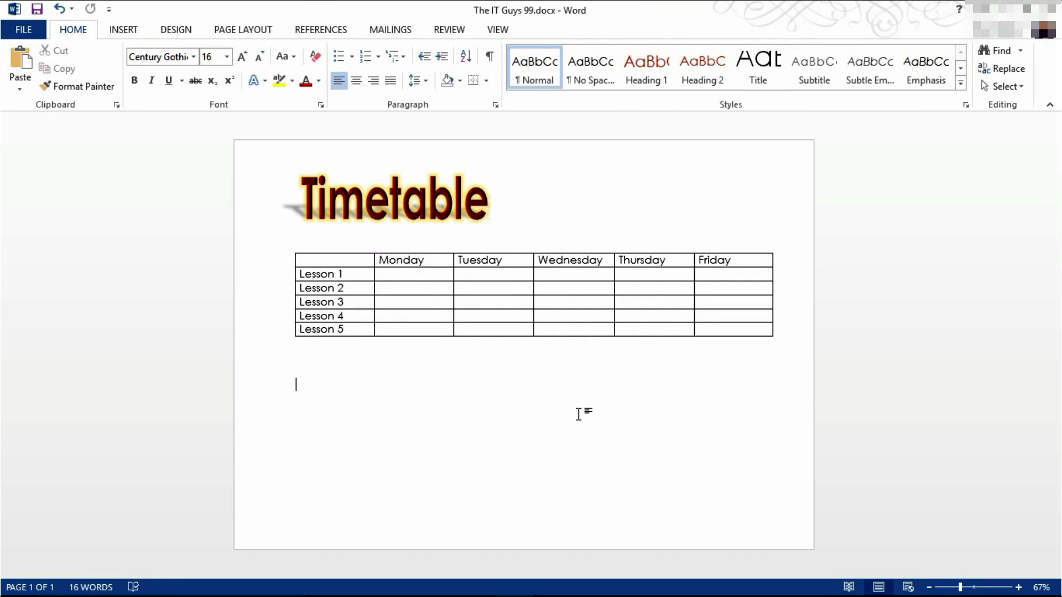